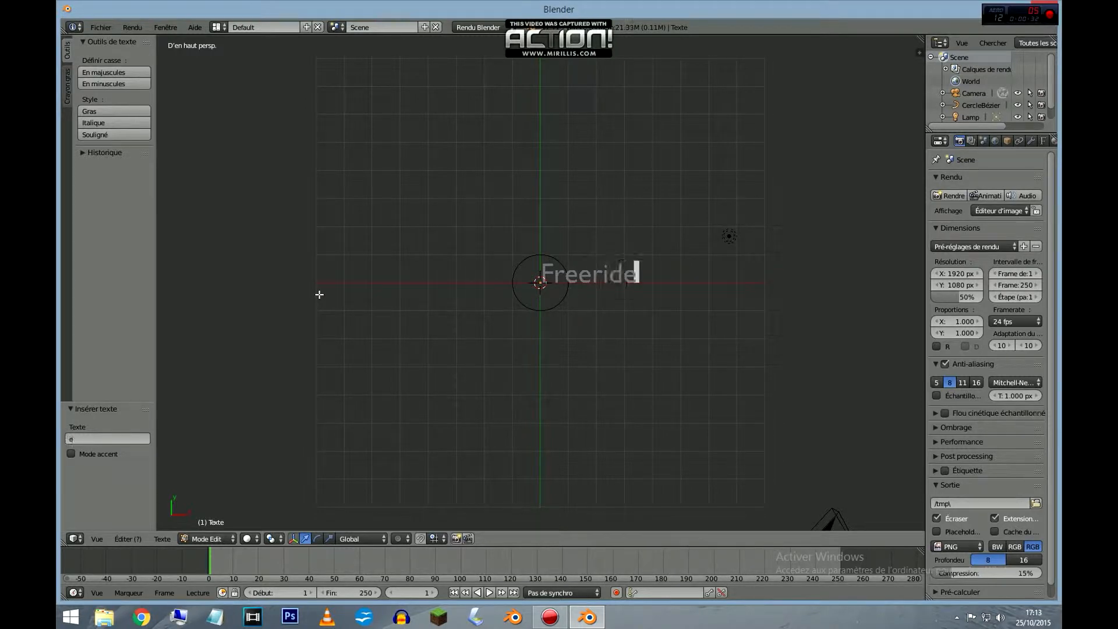
Complete the text object so it reads "Freeride Session Freeride Session" and return to object mode.
type("Session Freer")
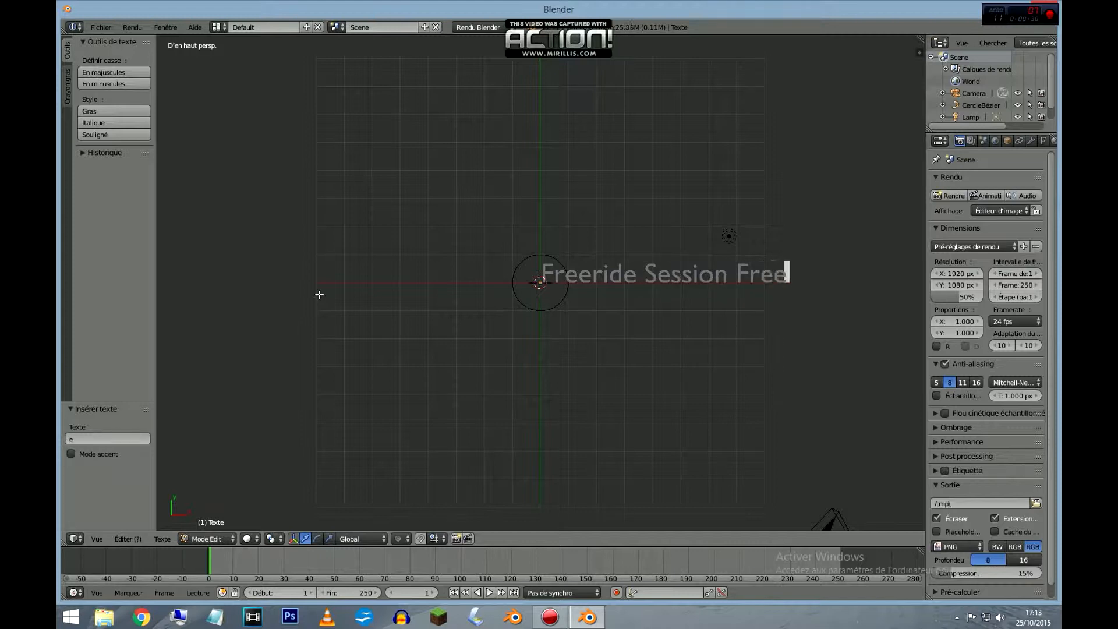
type("i")
type("de S")
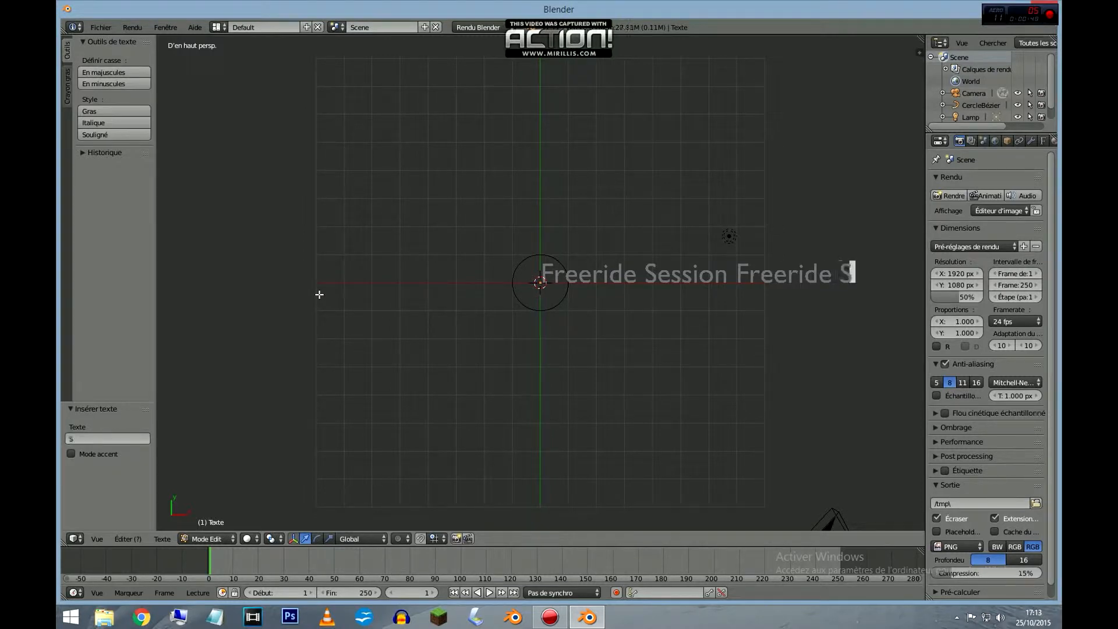
type("ession")
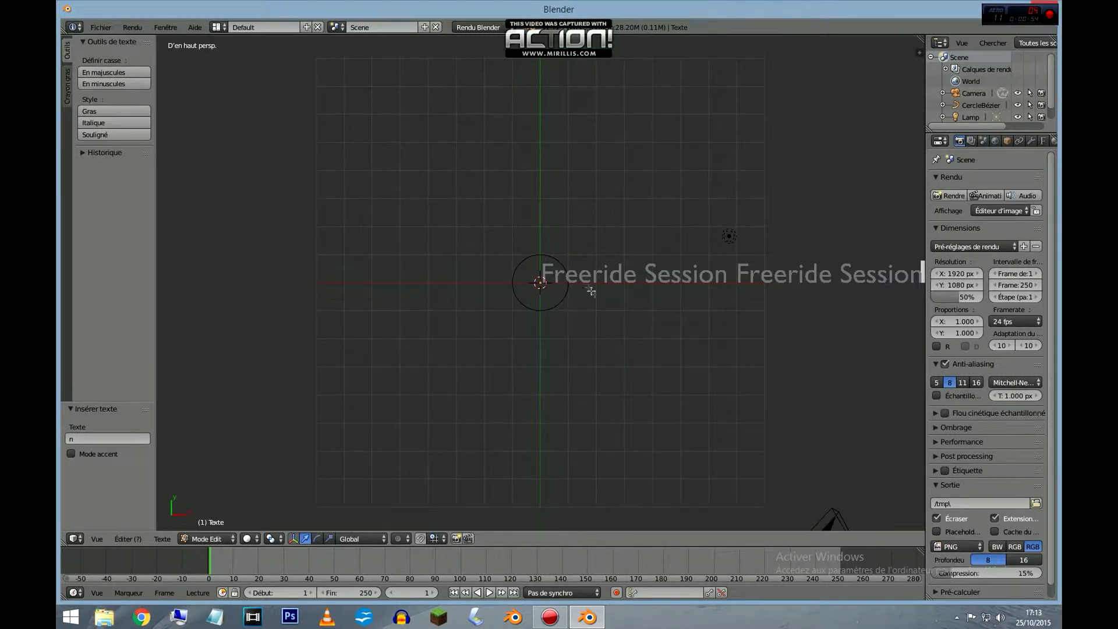
key("Tab")
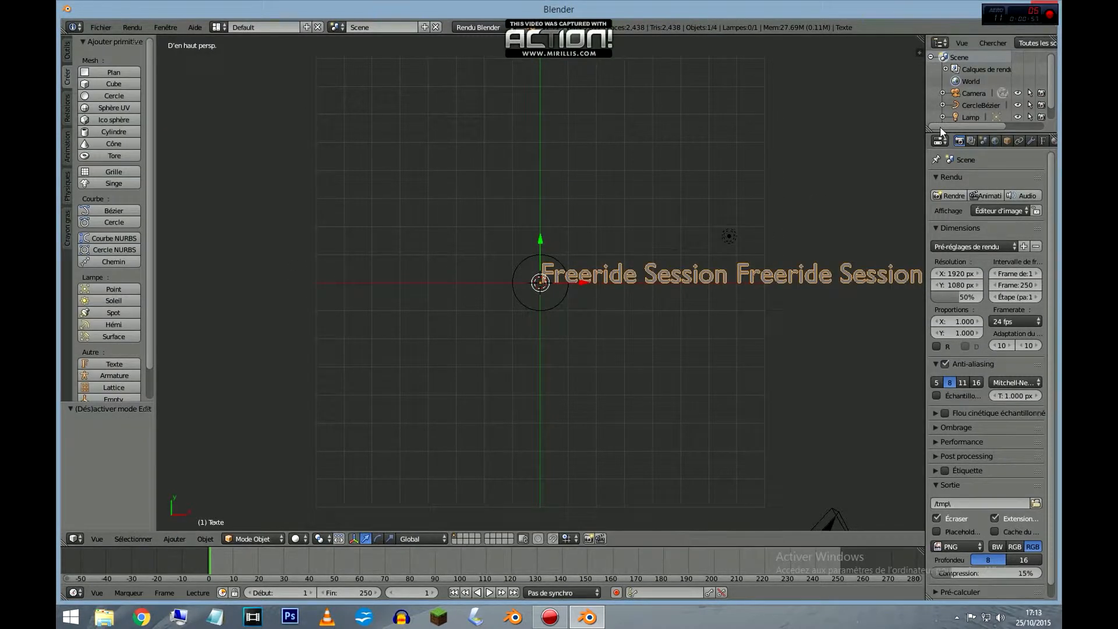
Widen the properties area, add a new material to the text and set its diffuse colour to red.
left_click_drag(925, 155, 796, 155)
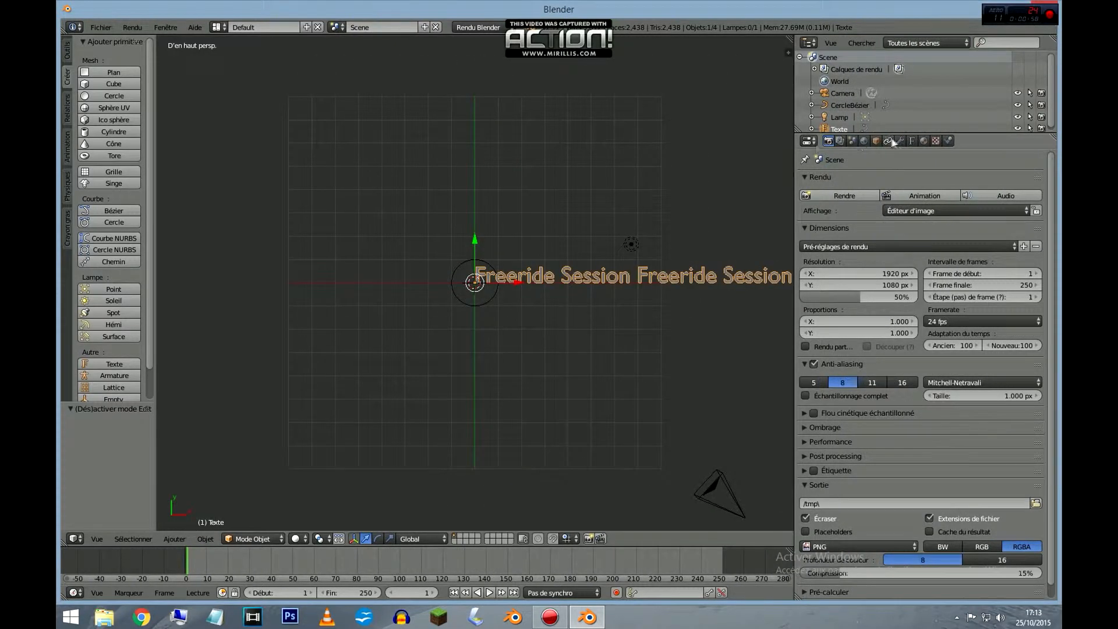
left_click(923, 140)
left_click(882, 222)
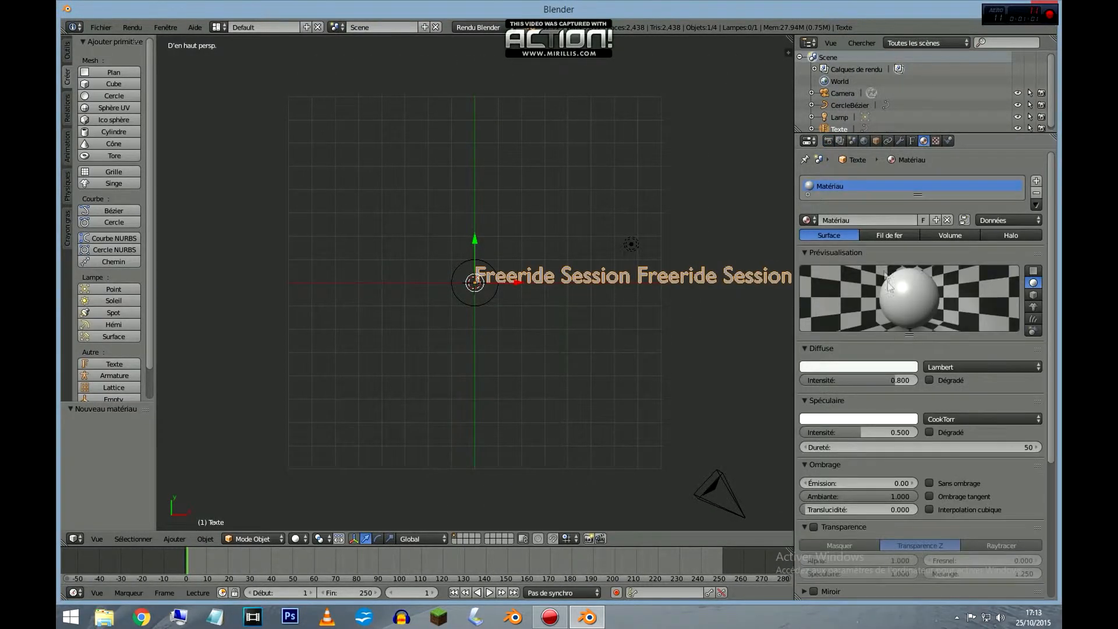
left_click(819, 367)
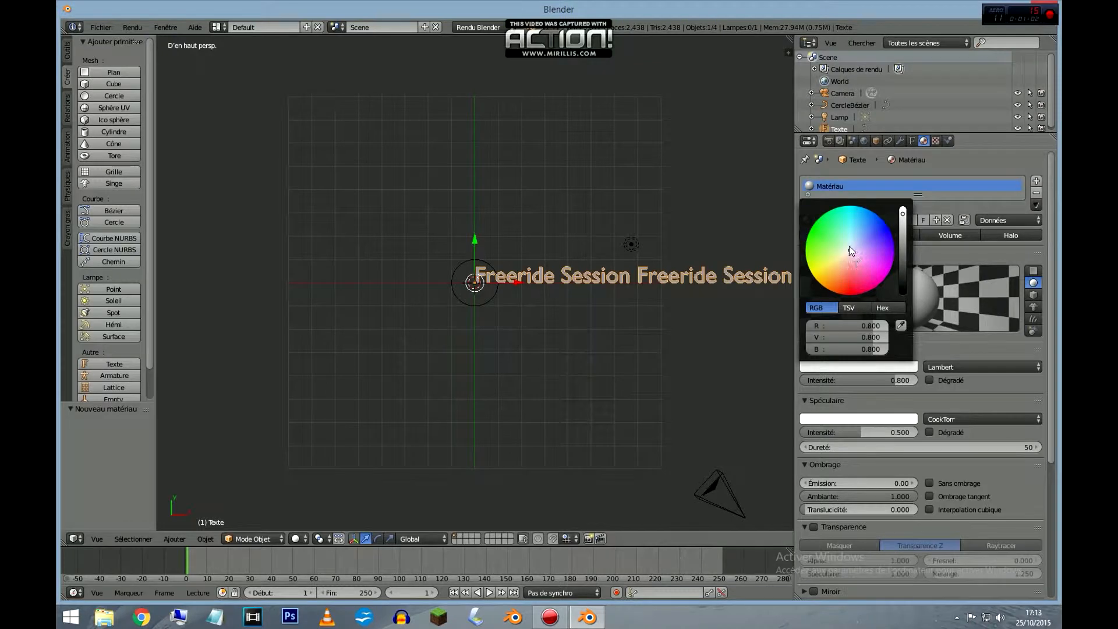
left_click_drag(850, 252, 851, 295)
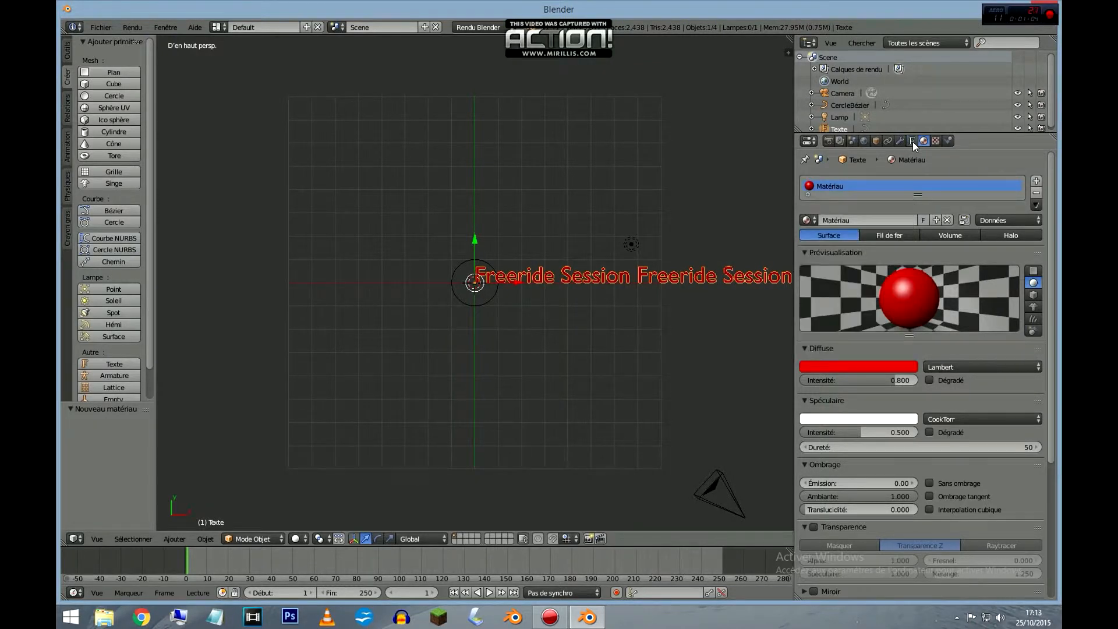
Set the text's extrusion to 0.08.
left_click(913, 141)
left_click(876, 346)
type("0.08")
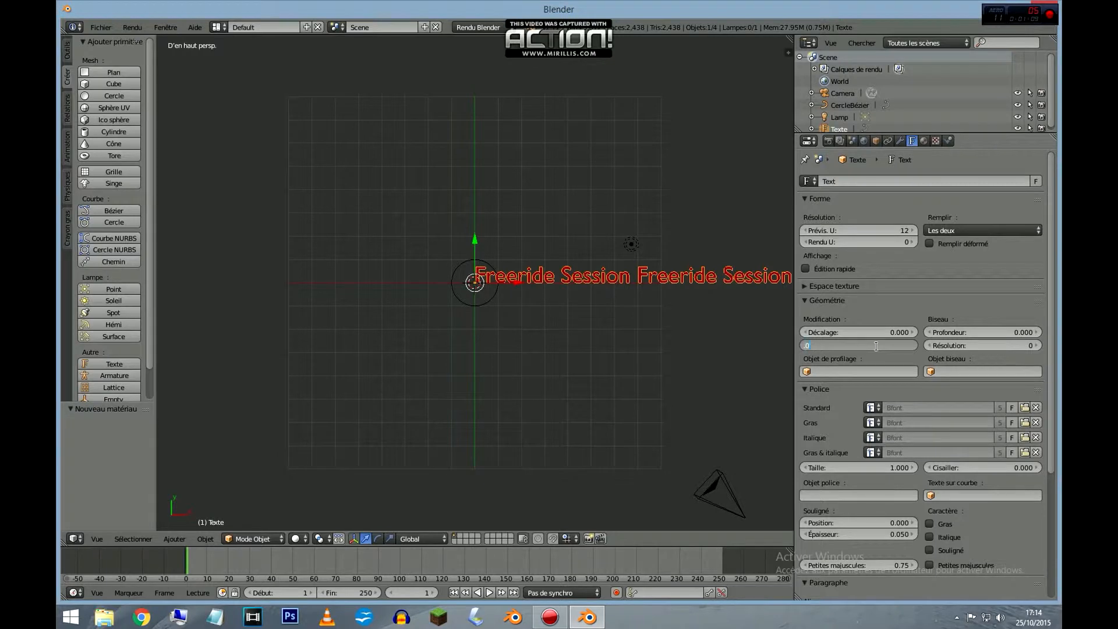
key("Return")
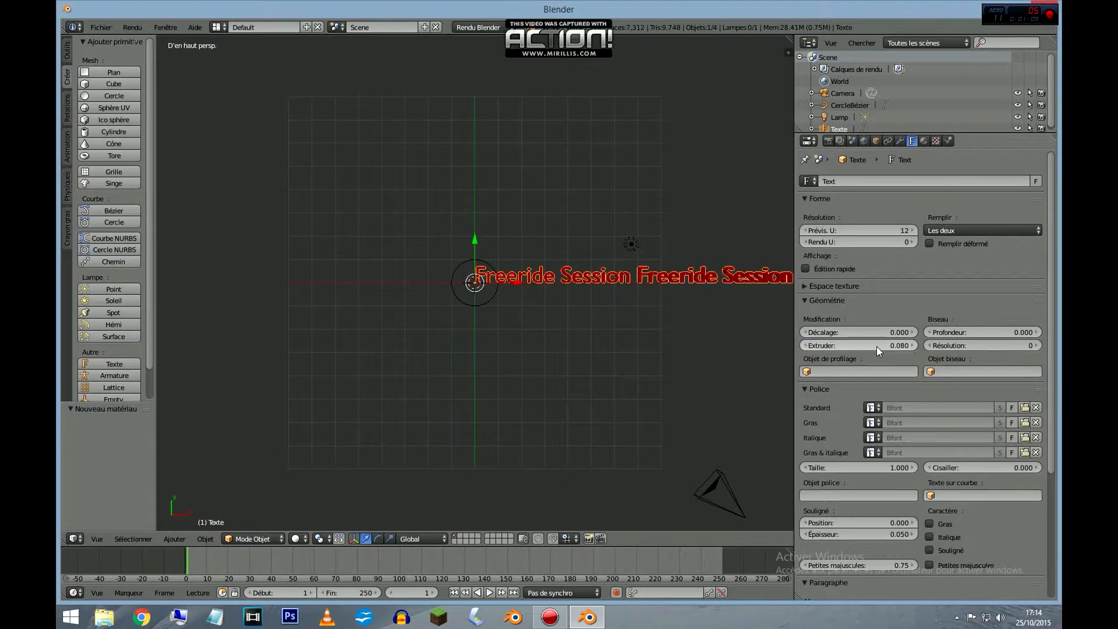
Load david.ttf from C:\Windows\Fonts as the text's standard font.
left_click(1025, 408)
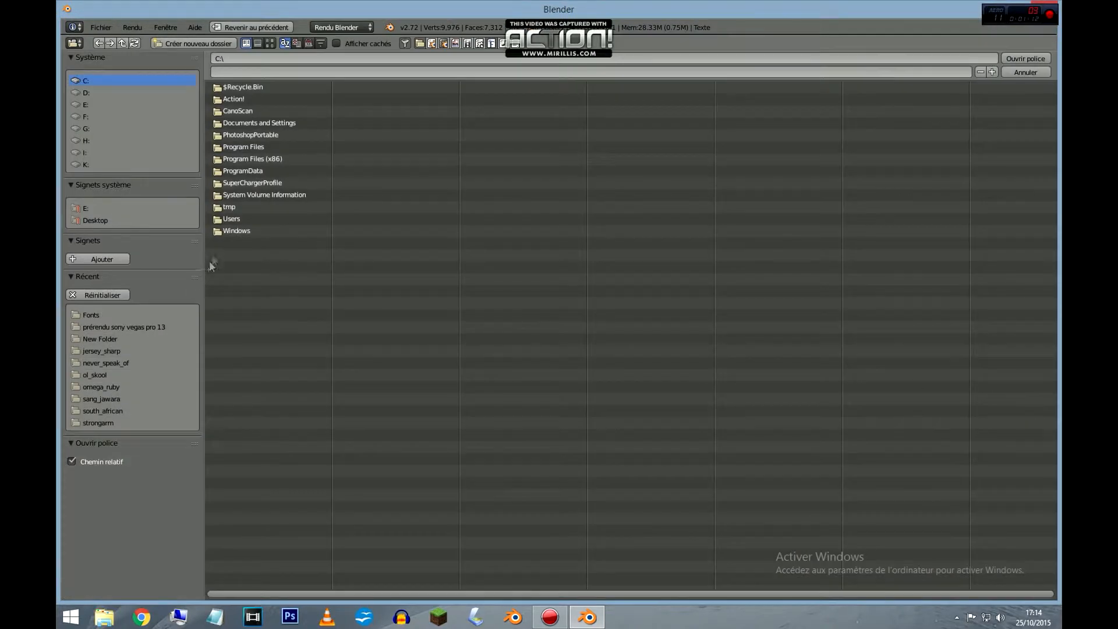
left_click(91, 314)
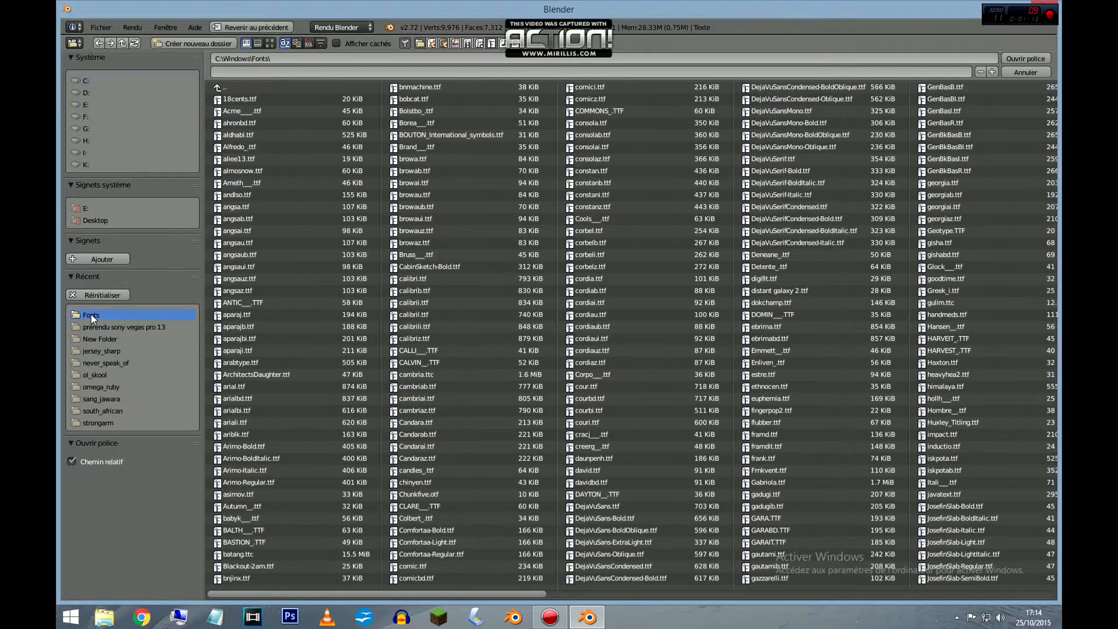
left_click(617, 469)
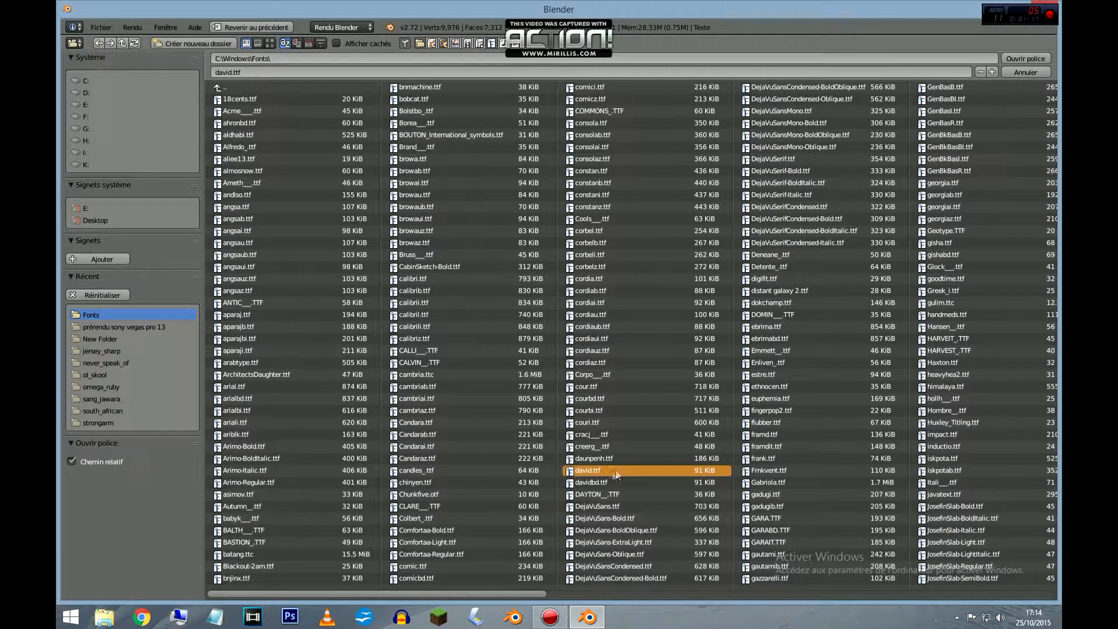
double_click(593, 472)
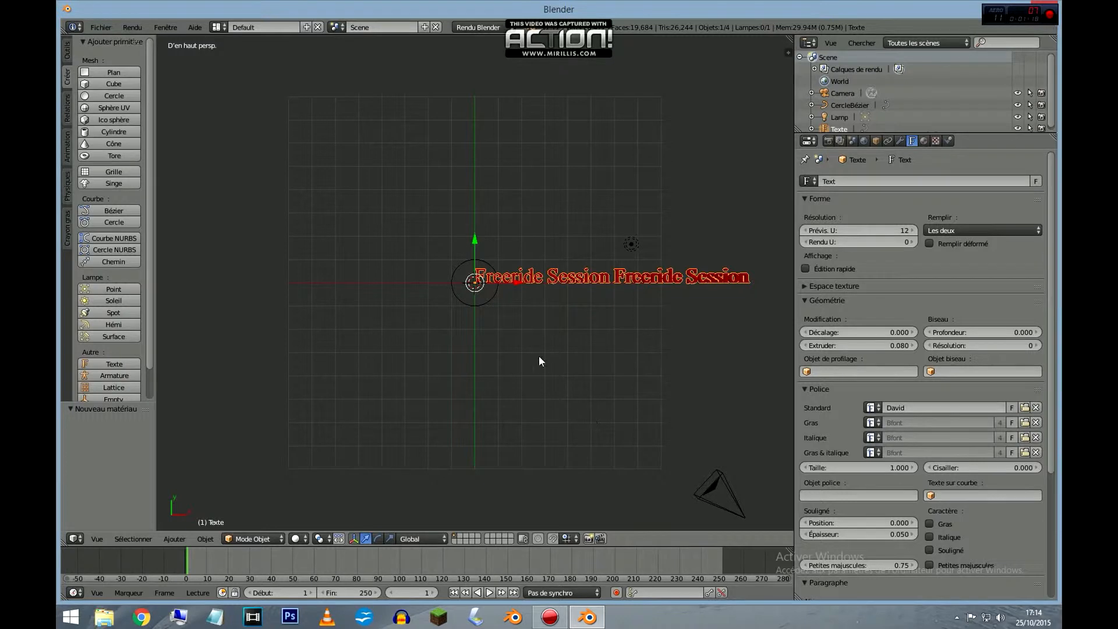
Add a Curve (Courbe) modifier to the text with CercleBézier as its deforming object.
left_click(901, 142)
left_click(886, 181)
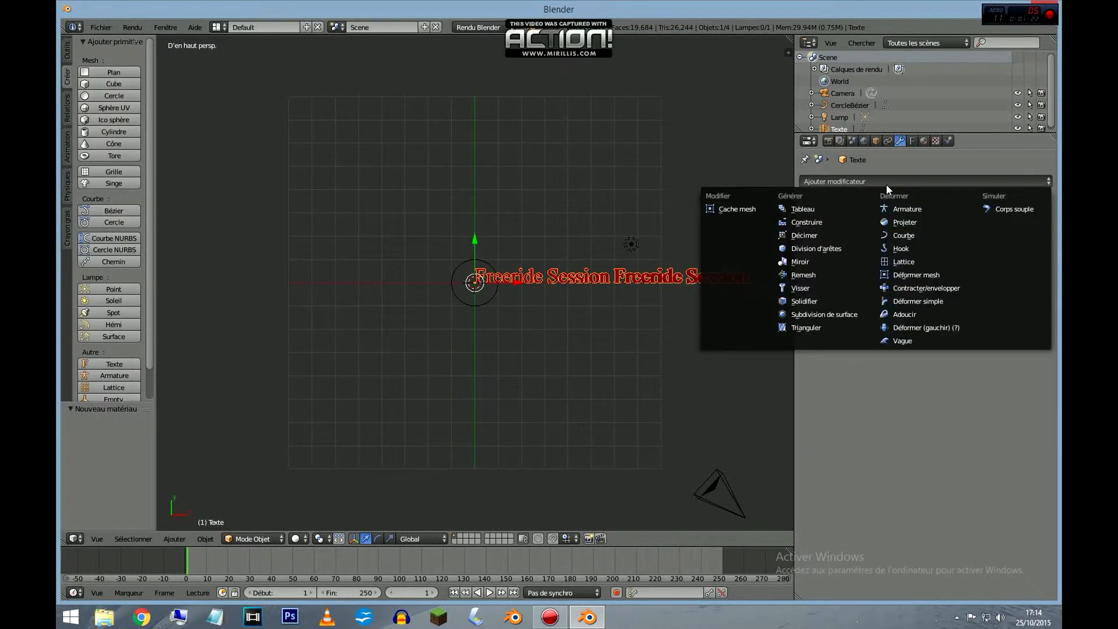
left_click(910, 236)
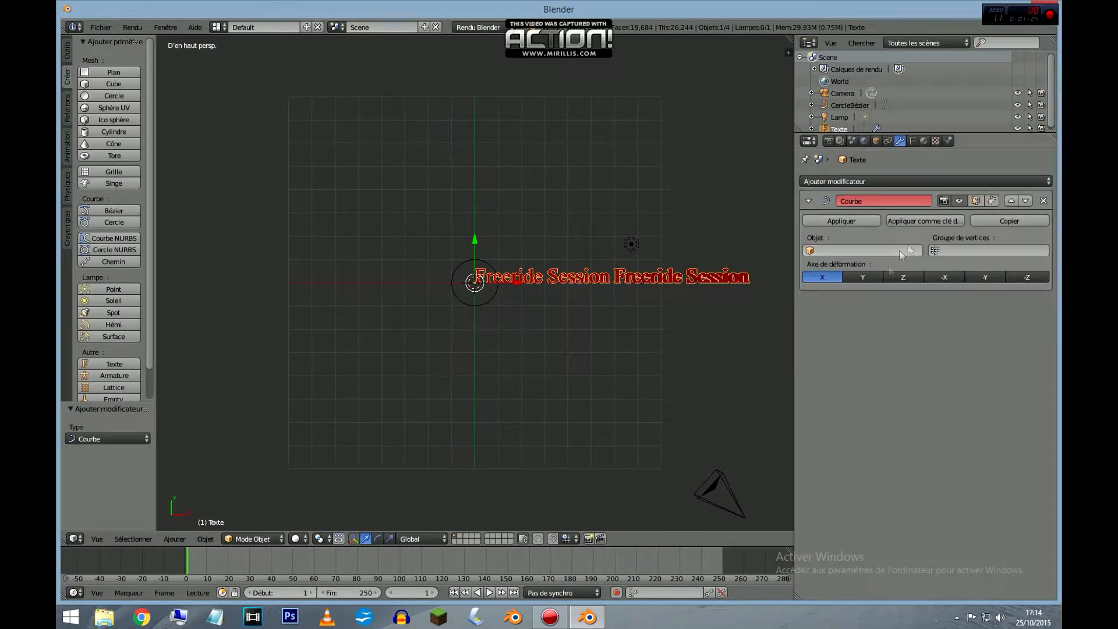
left_click(846, 252)
left_click(831, 269)
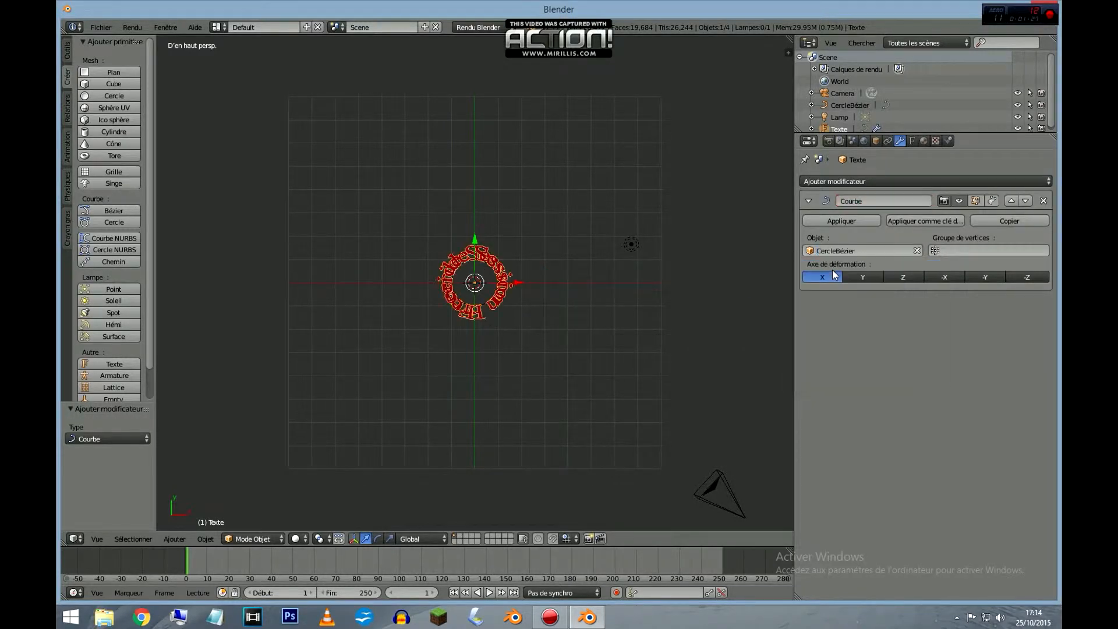
Scale the Bézier circle up by about 1.93 so the wrapped letters spread apart.
scroll(487, 296, "up", 6)
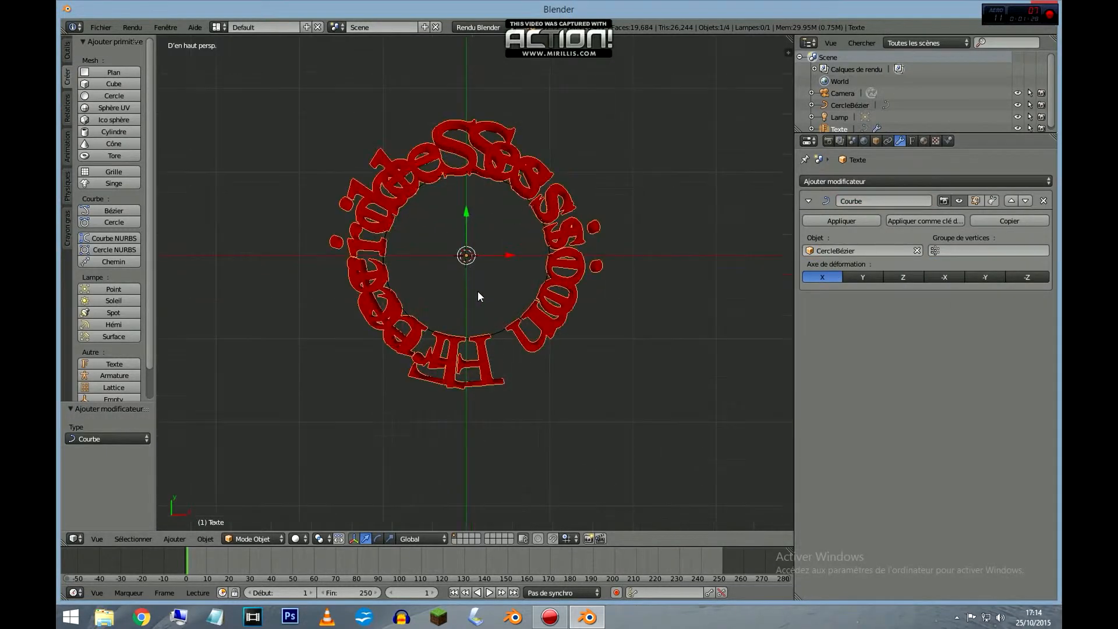
right_click(494, 337)
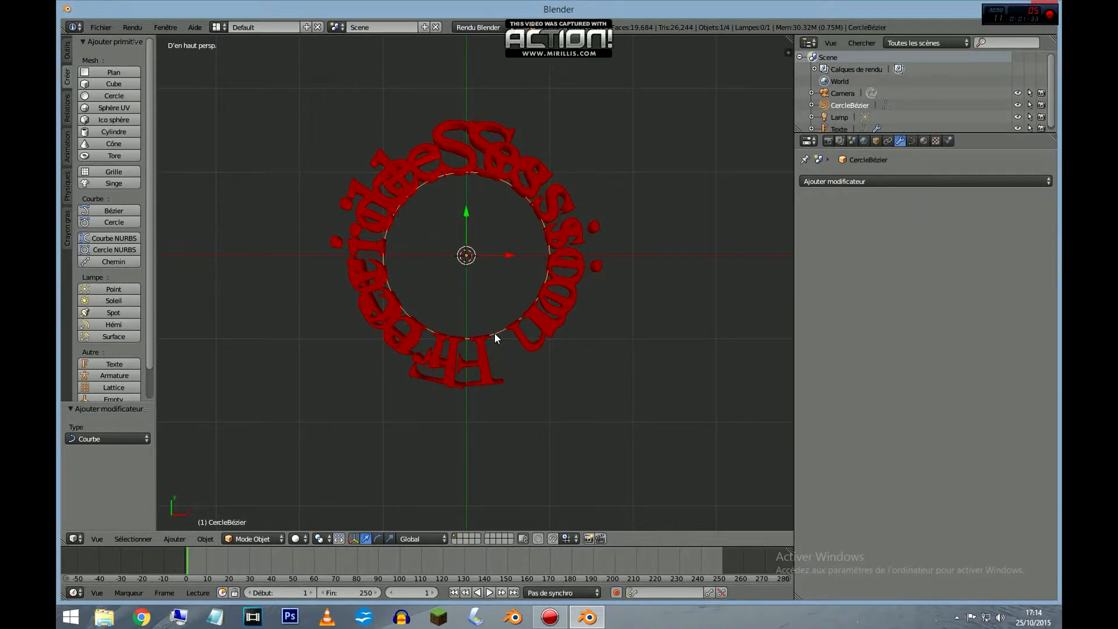
key("s")
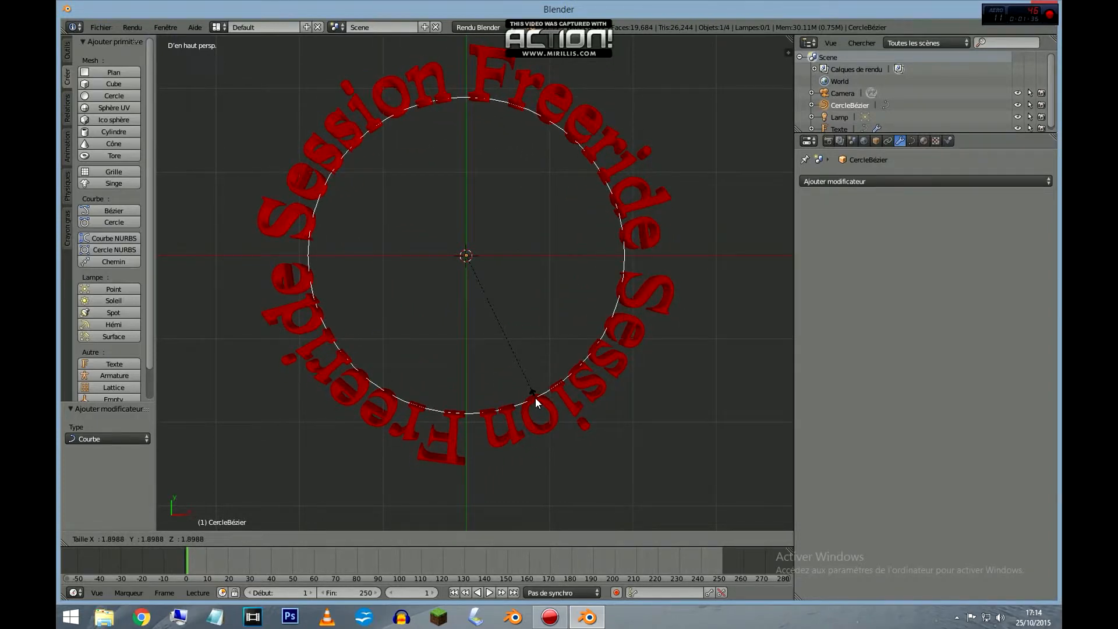
left_click(540, 398)
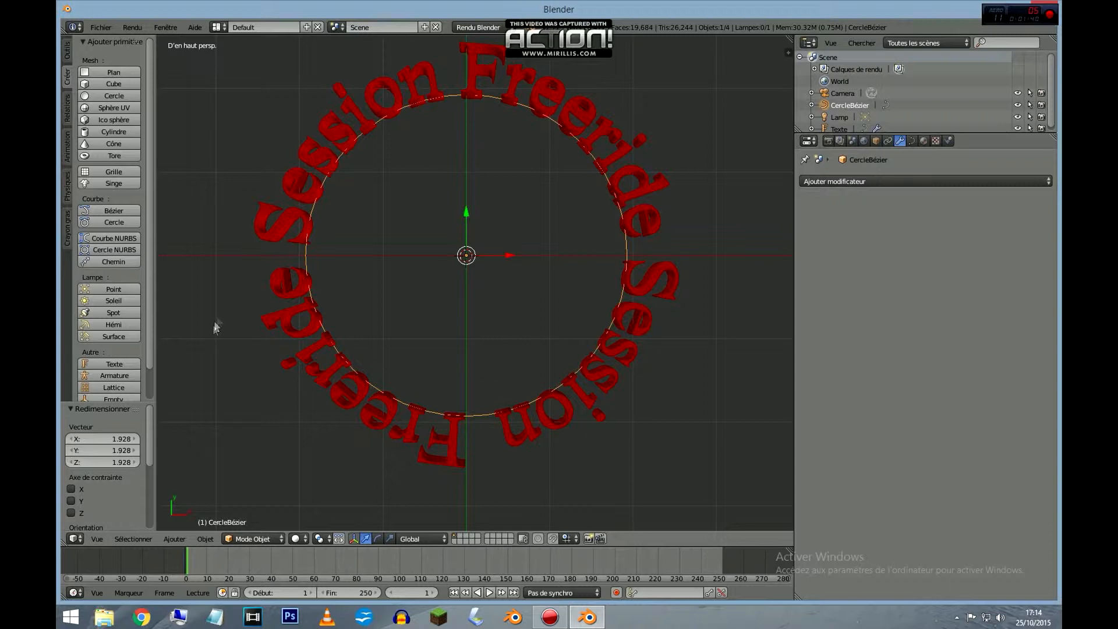
Rotate the text object 90° around the X axis so its letters stand upright on the circle.
right_click(454, 460)
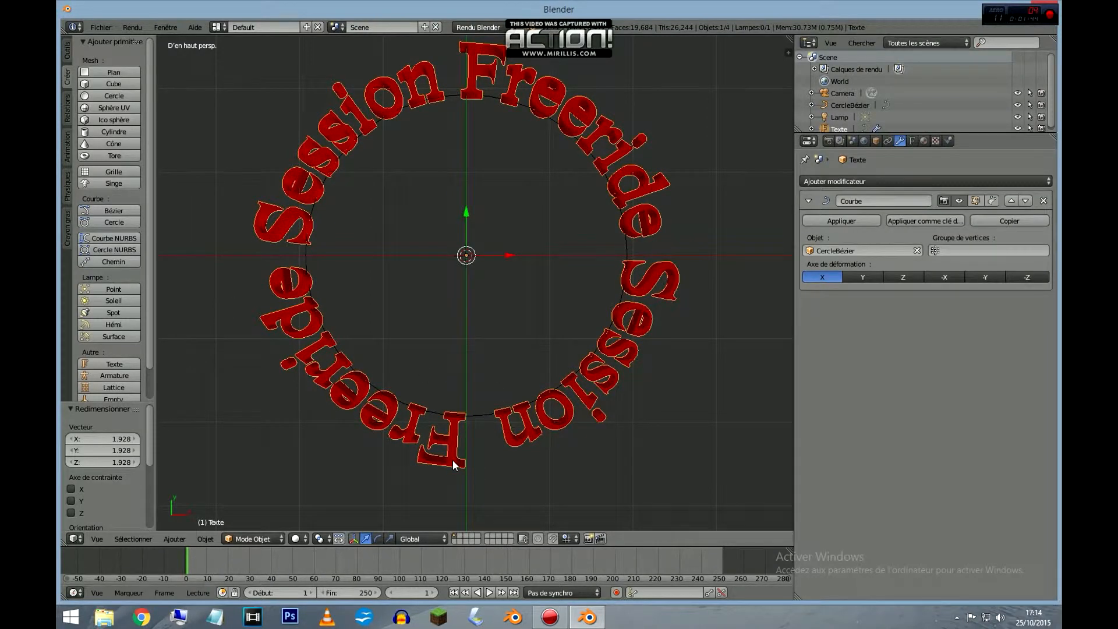
key("r")
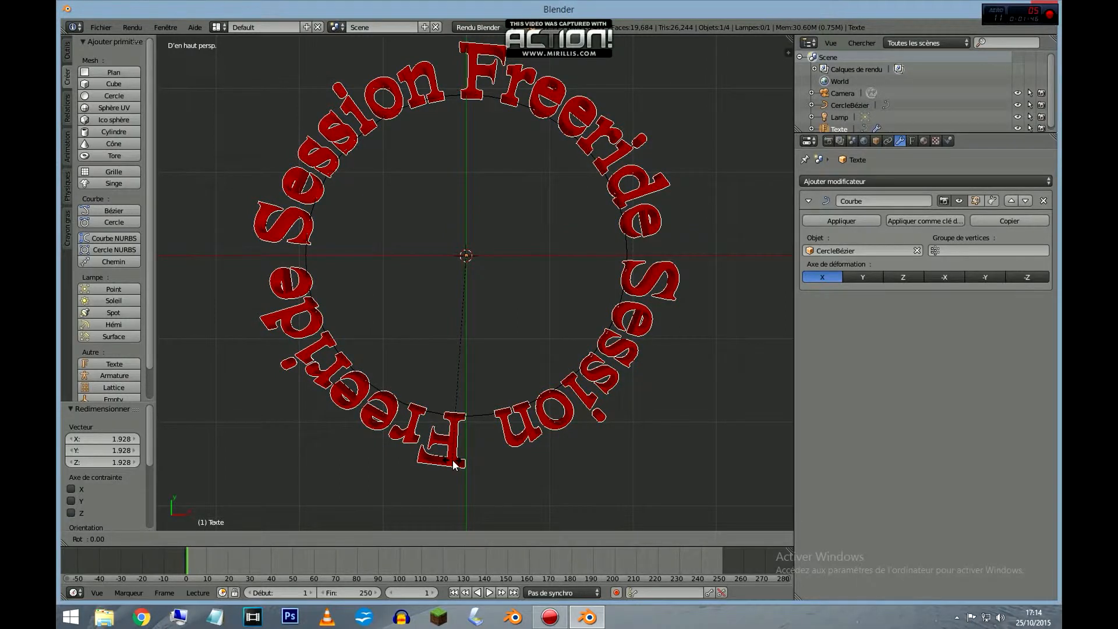
left_click(453, 463)
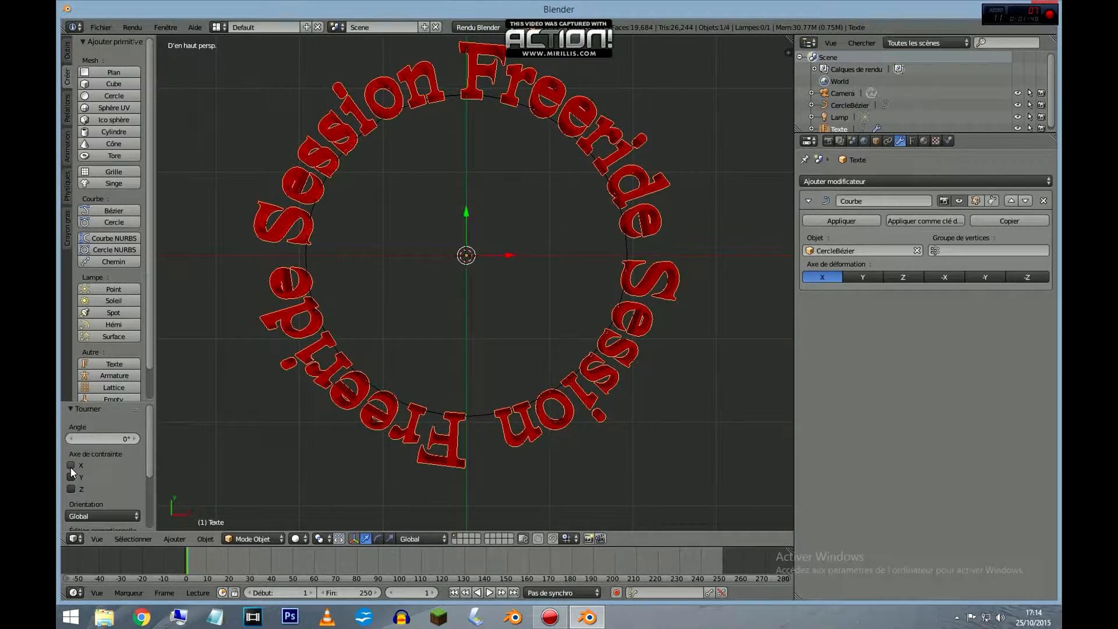
left_click(72, 465)
left_click(117, 437)
type("90")
key("Return")
Convert the circular text object into a mesh.
middle_click_drag(429, 423, 447, 300)
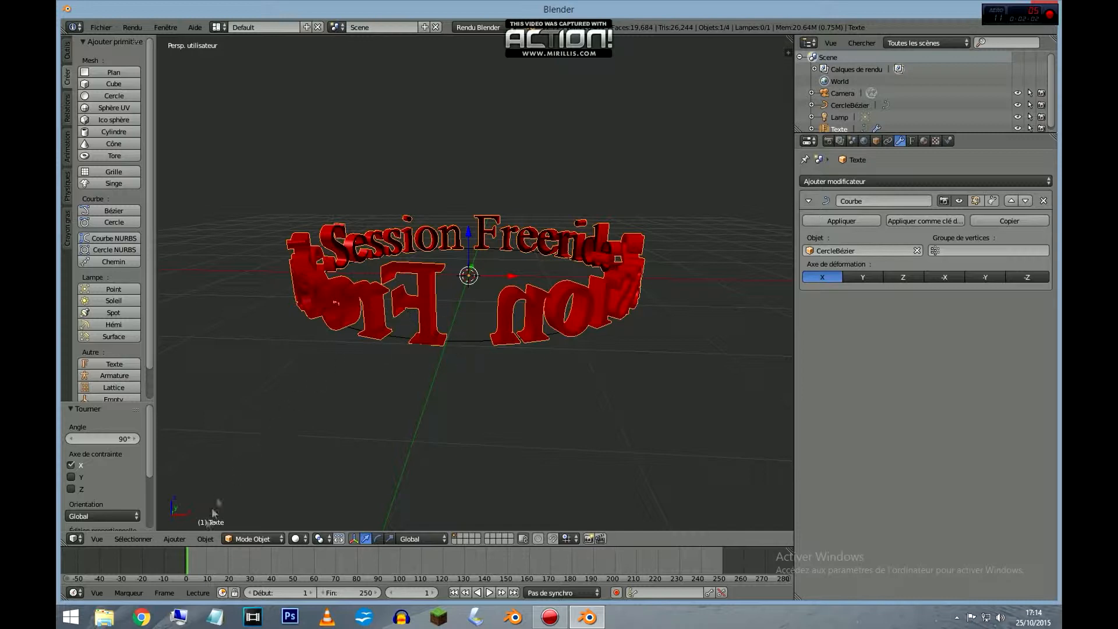
left_click(207, 539)
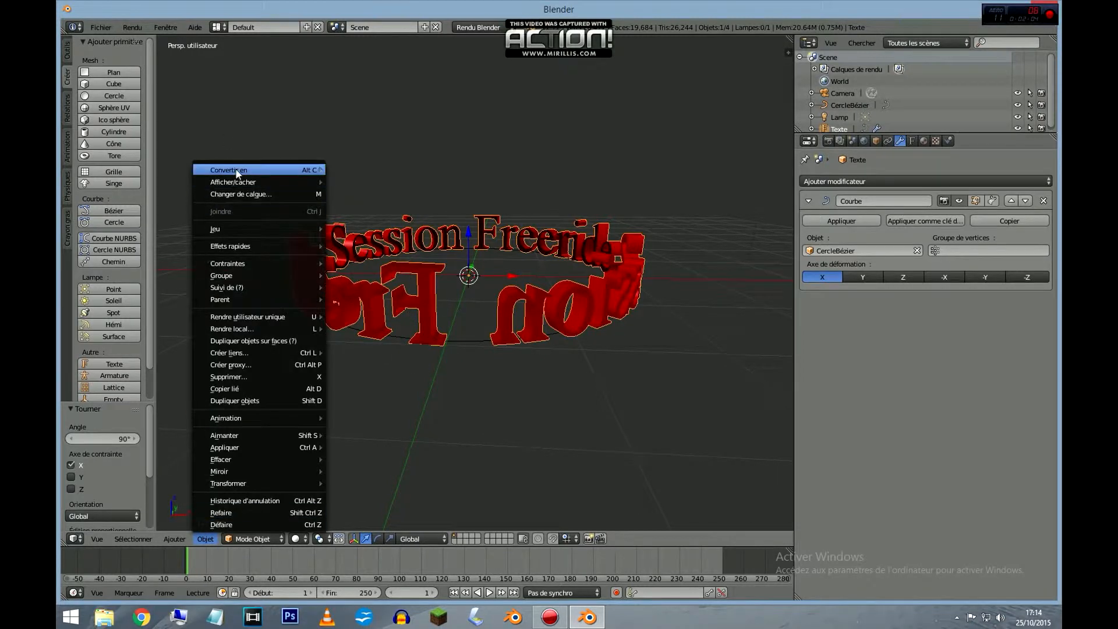
mouse_move(238, 173)
left_click(386, 181)
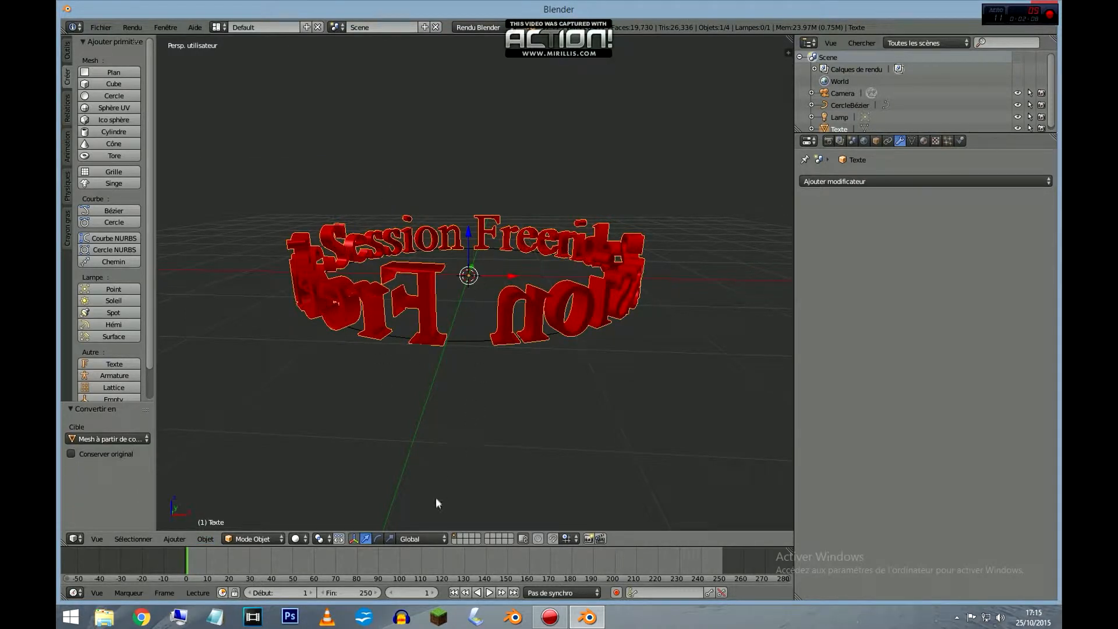
Mirror the text mesh by scaling it -1 along the X axis, with Y and Z kept at 1.
left_click(389, 539)
left_click(513, 278)
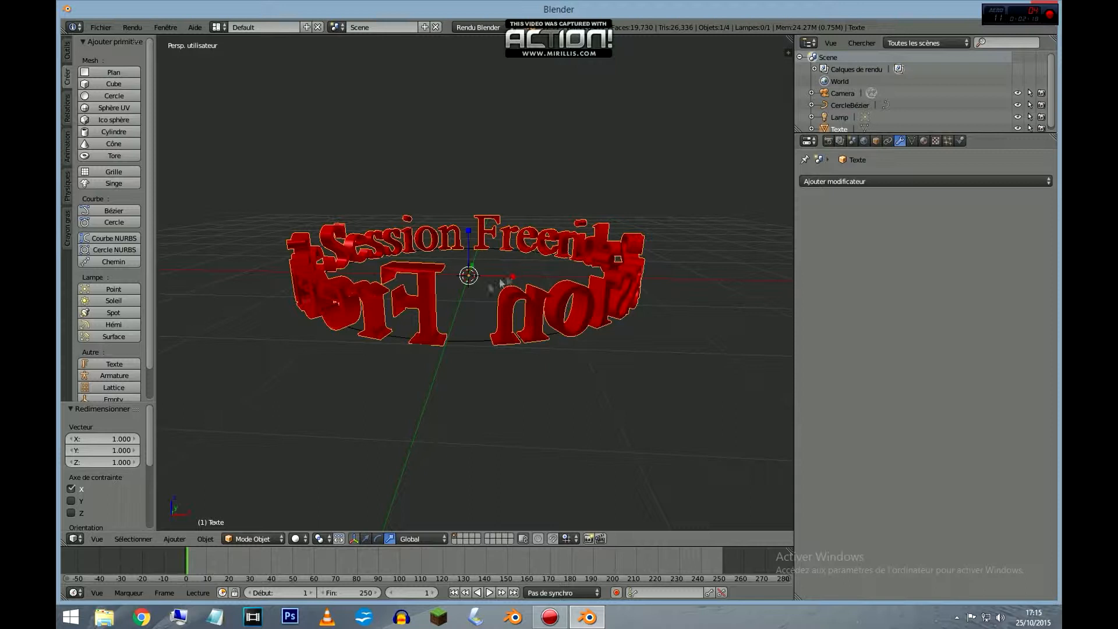
left_click(117, 439)
type("-1")
key("Return")
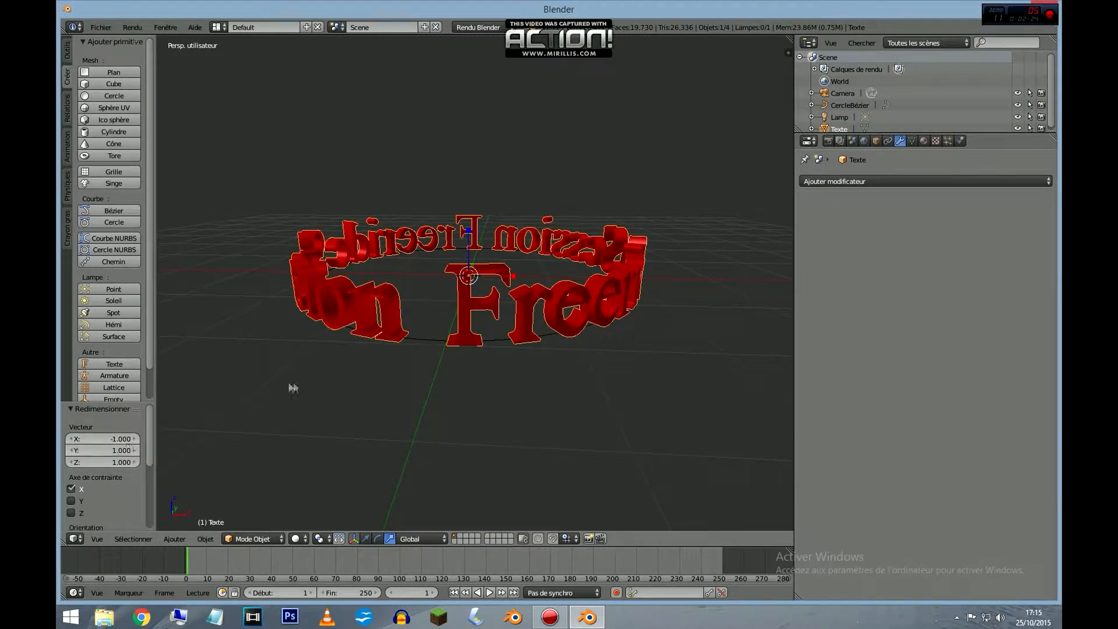
Add a new particle system to the text mesh.
middle_click_drag(341, 376, 413, 373)
scroll(414, 350, "down", 2)
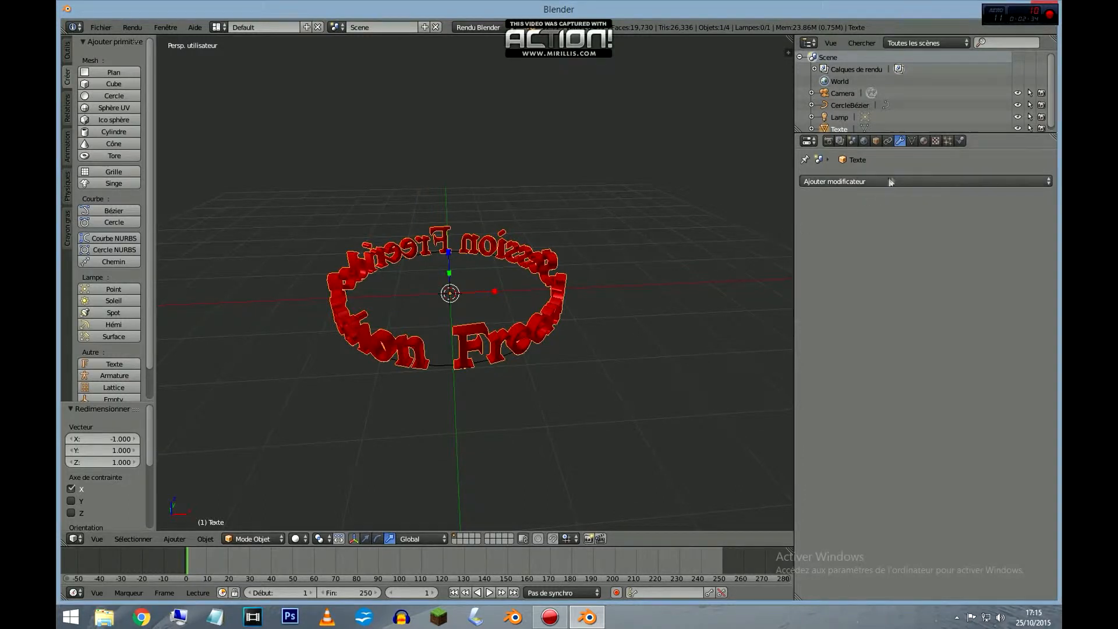
left_click(947, 142)
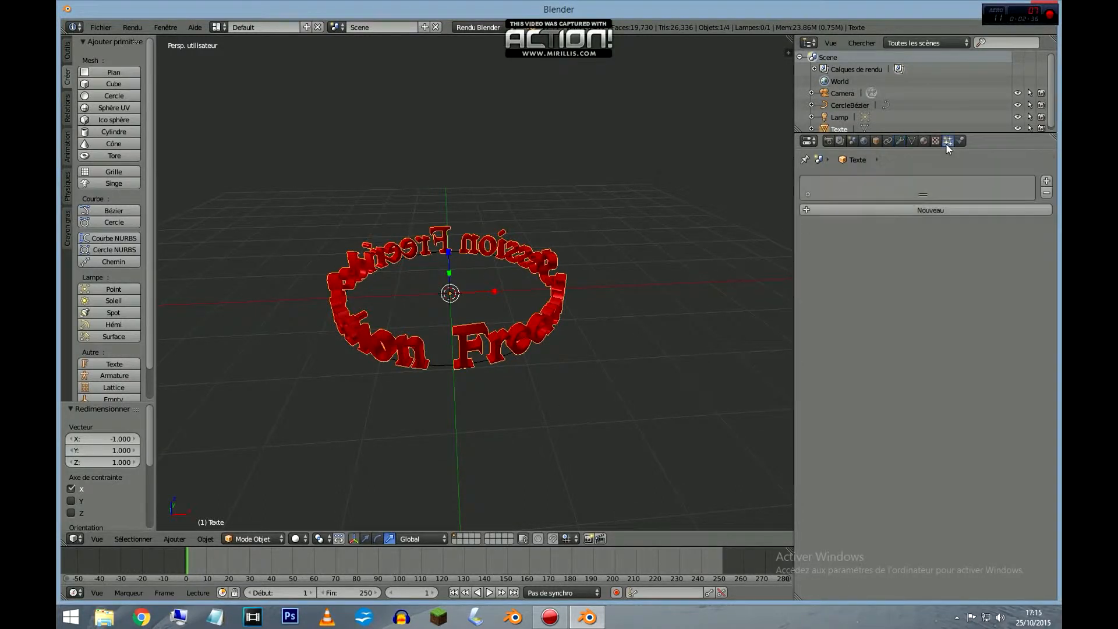
left_click(918, 210)
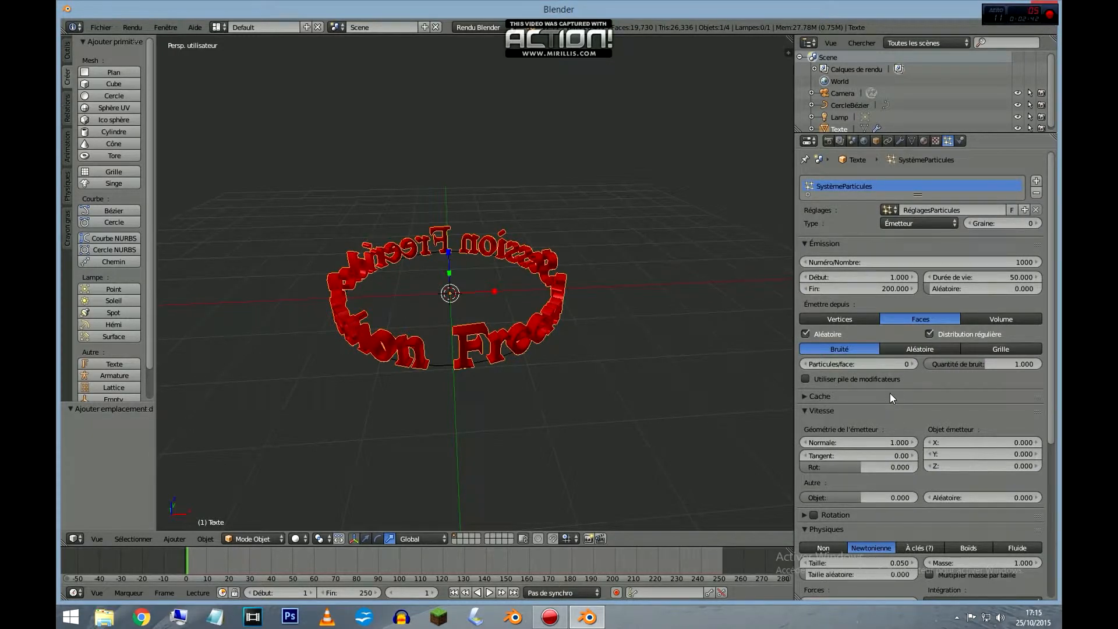
Set the particle emission to start at frame 230 and end at frame 240.
left_click(889, 278)
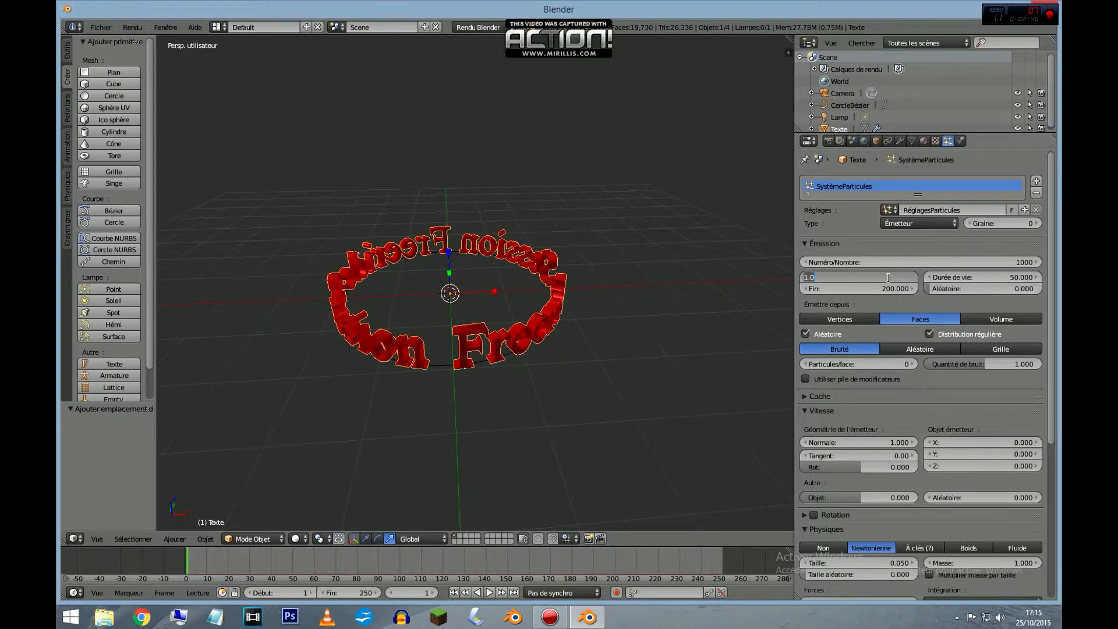
type("230")
key("Return")
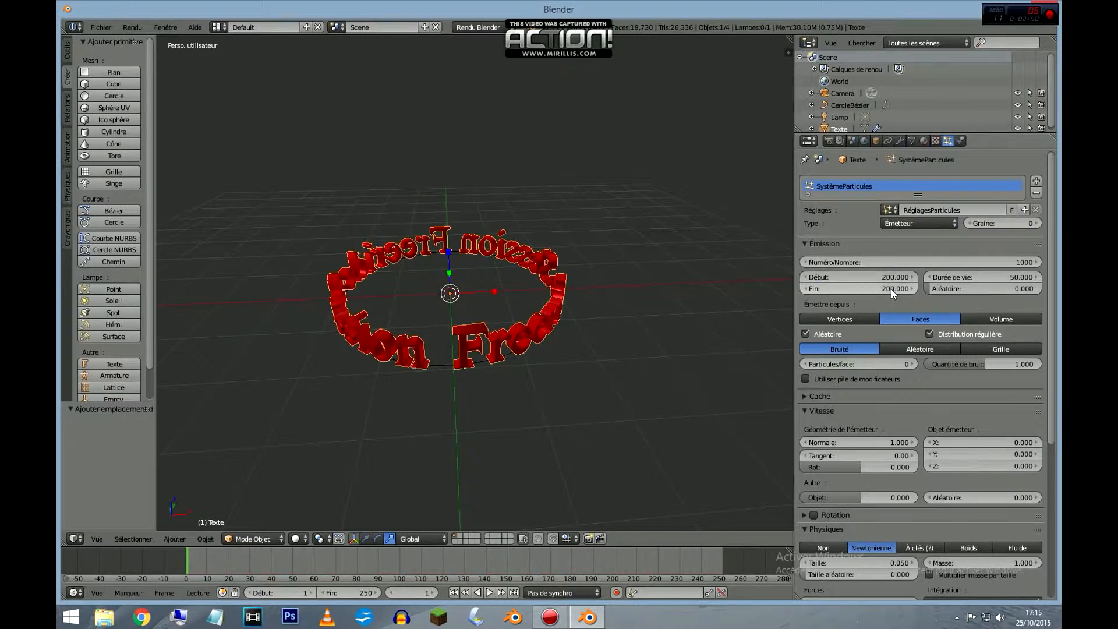
left_click(892, 289)
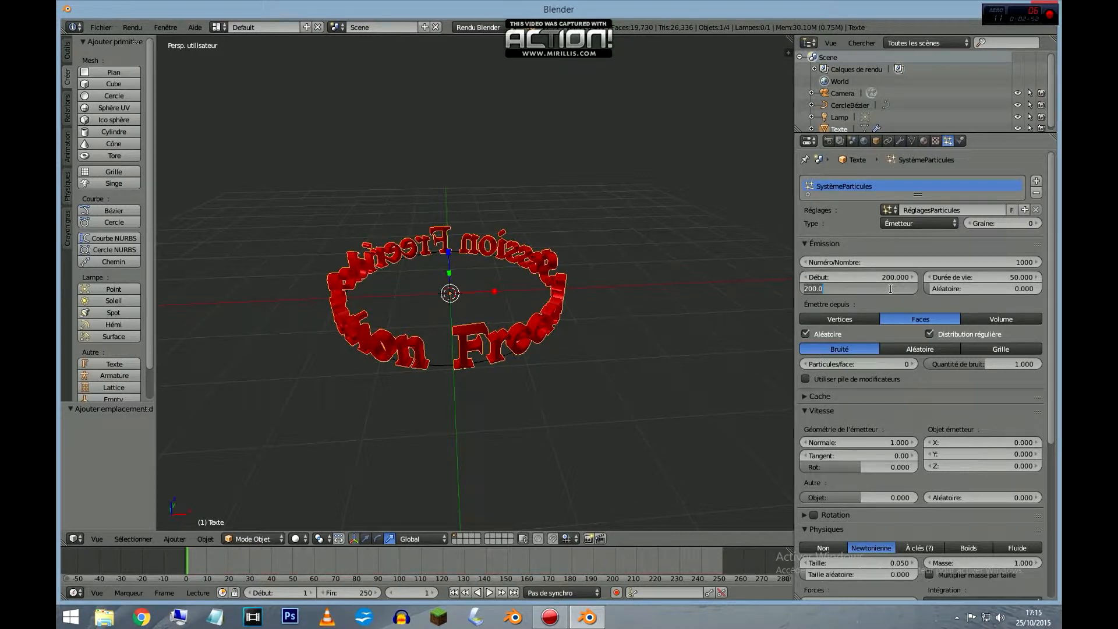
type("240")
key("Return")
Set the particles' random velocity to 100 and their size to 0.010.
scroll(932, 388, "down", 3)
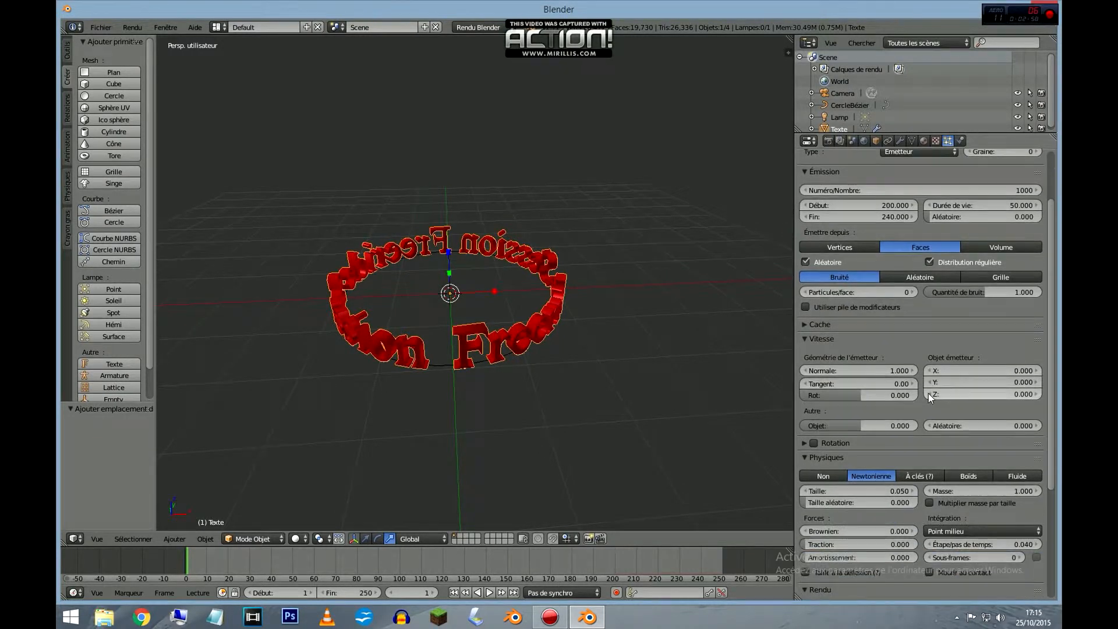
left_click(956, 425)
type("1")
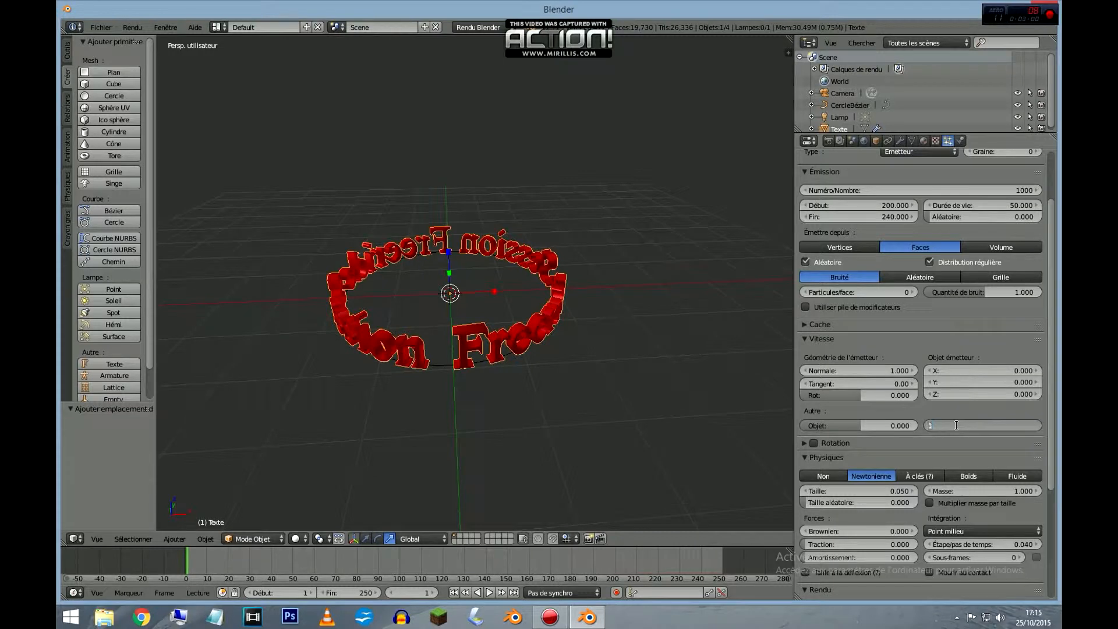
key("Return")
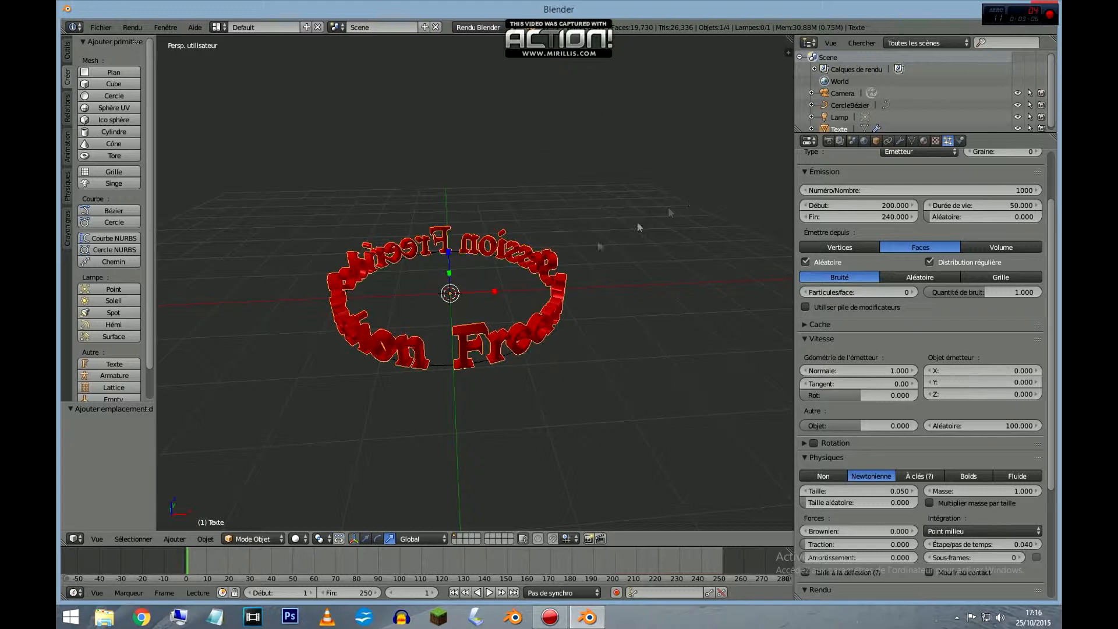
scroll(910, 393, "down", 2)
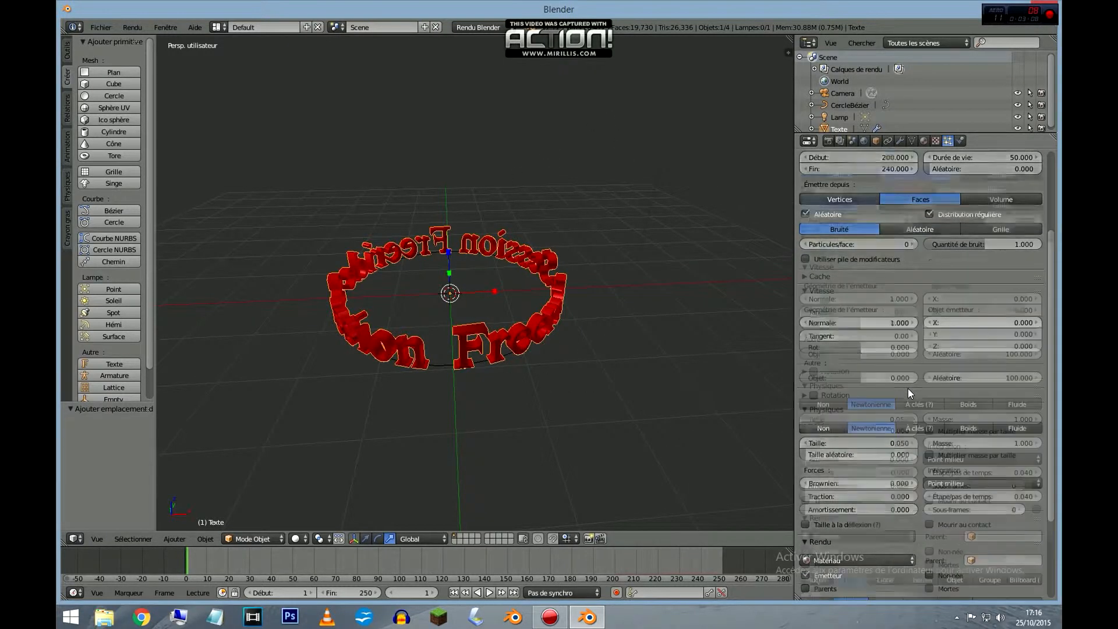
scroll(910, 392, "down", 2)
left_click_drag(897, 396, 839, 396)
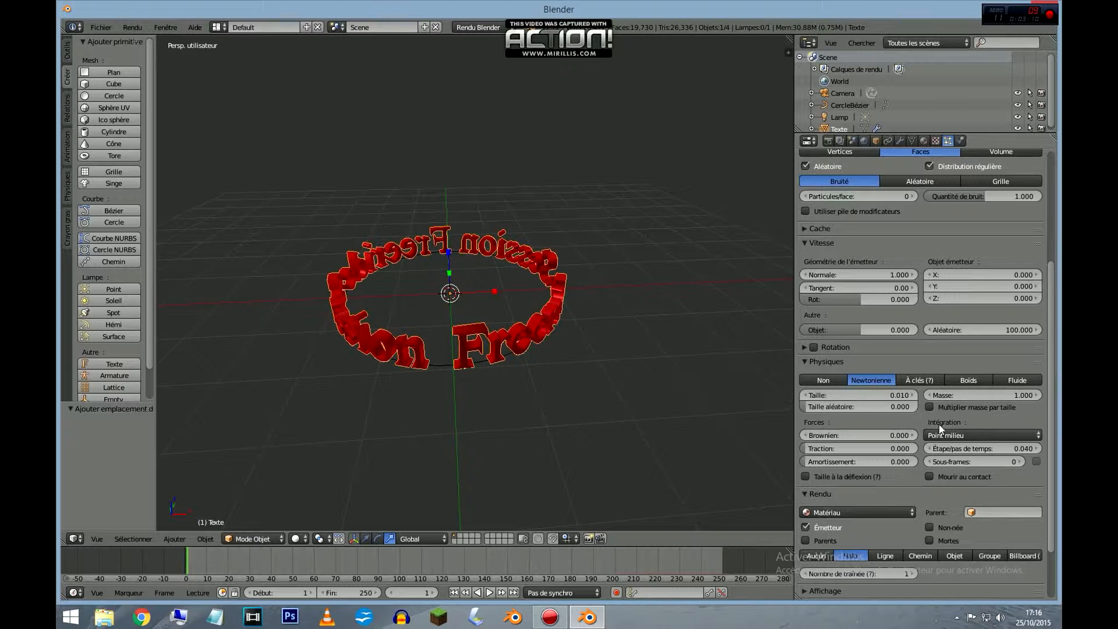
Add an Explode modifier to the text mesh with edge cutting enabled, and play back the animation.
scroll(940, 484, "down", 3)
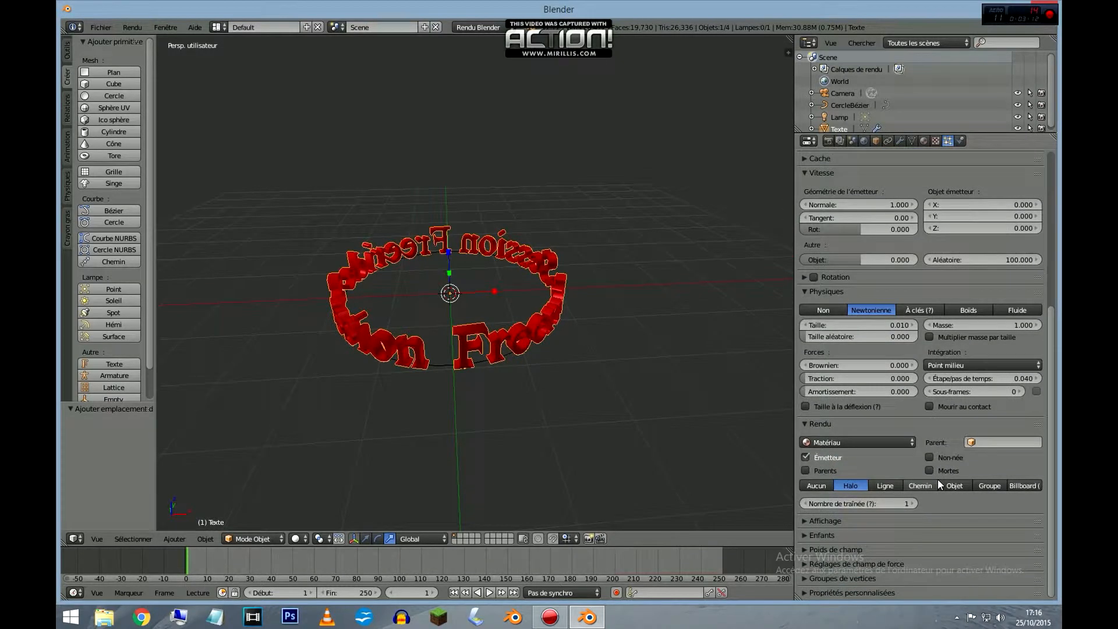
scroll(939, 484, "up", 10)
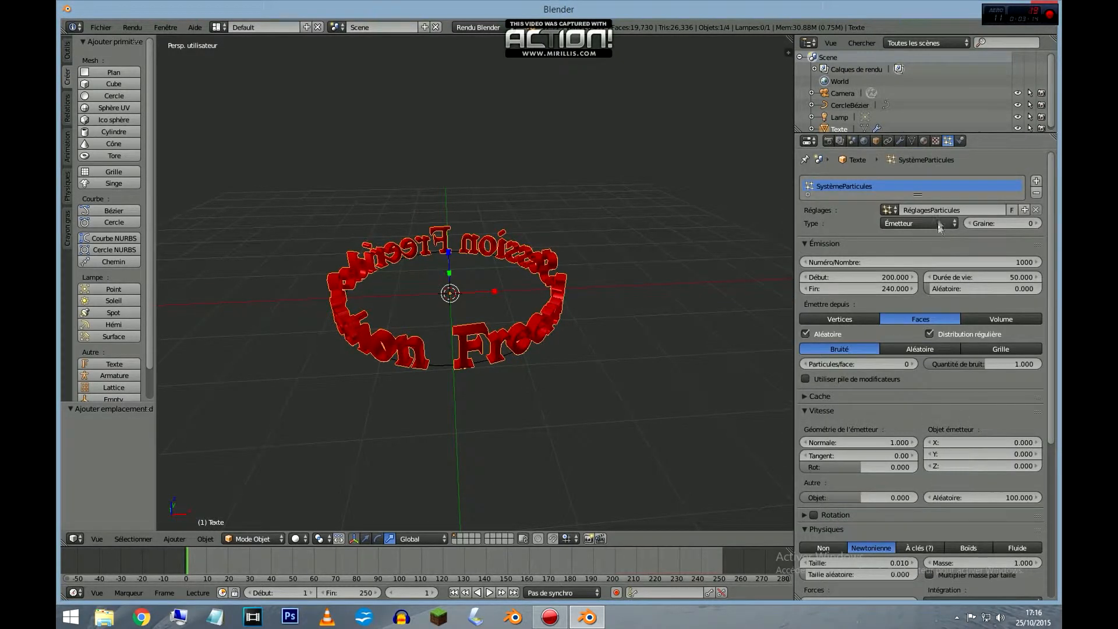
left_click(900, 141)
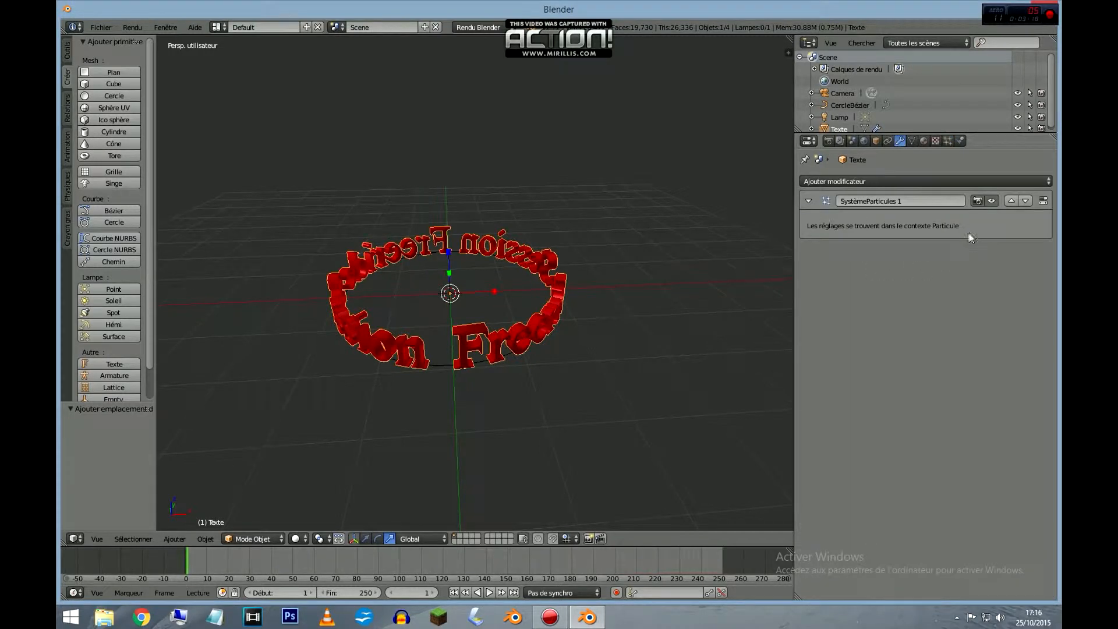
left_click(850, 183)
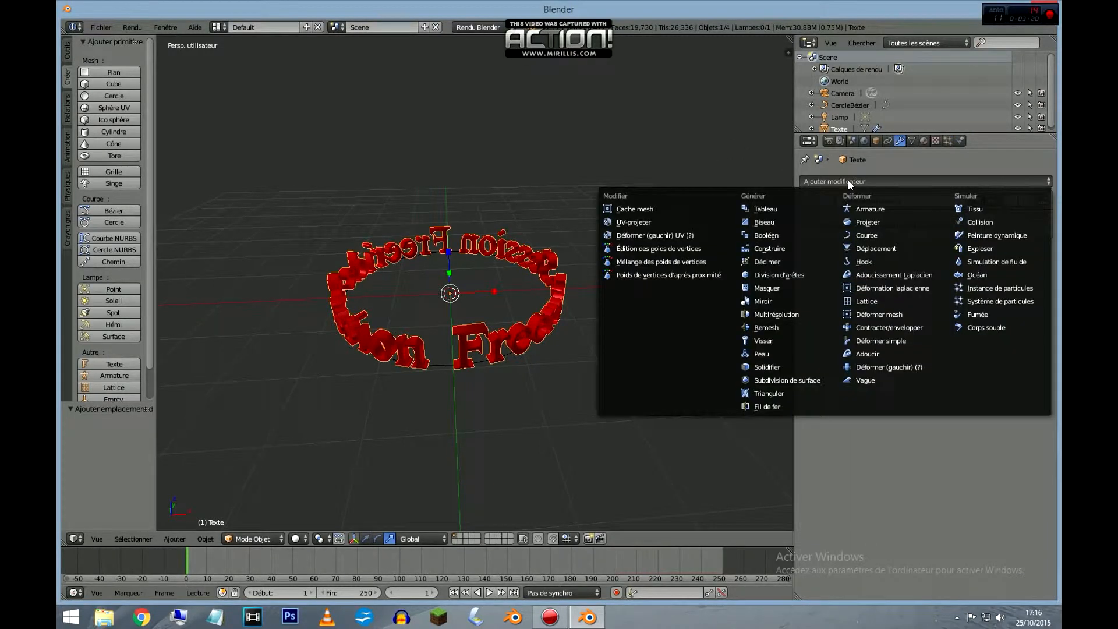
left_click(971, 251)
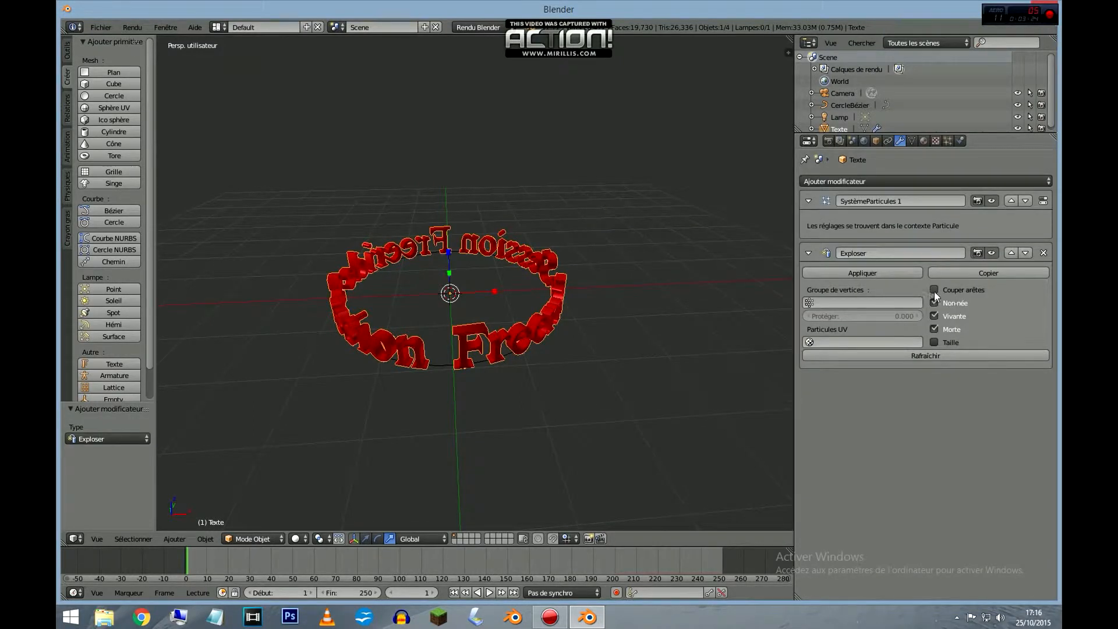
left_click(935, 289)
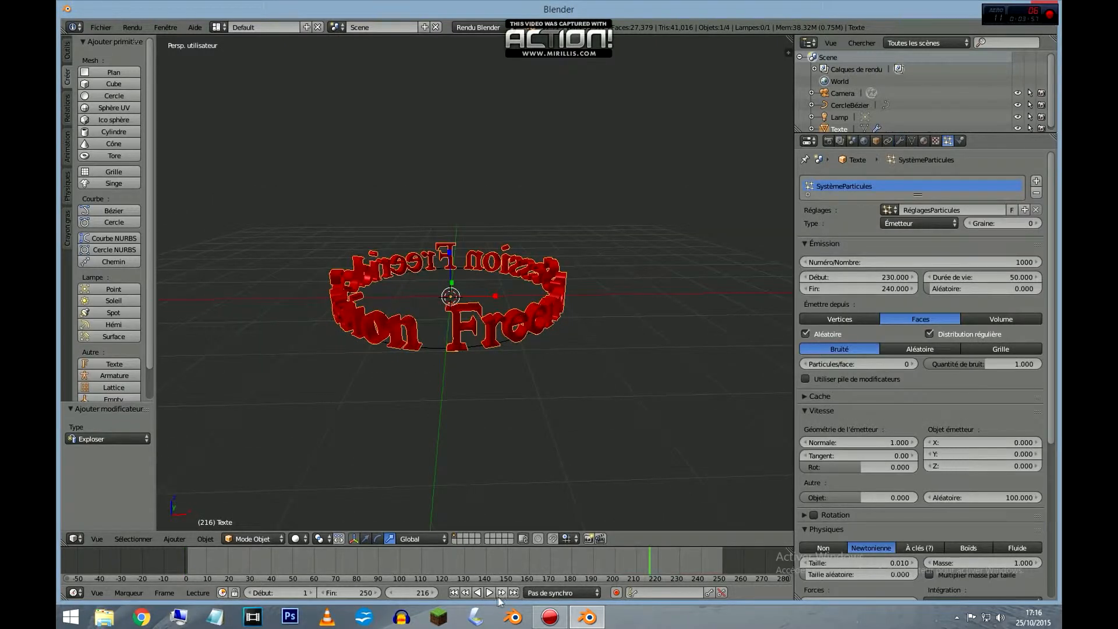
left_click(490, 592)
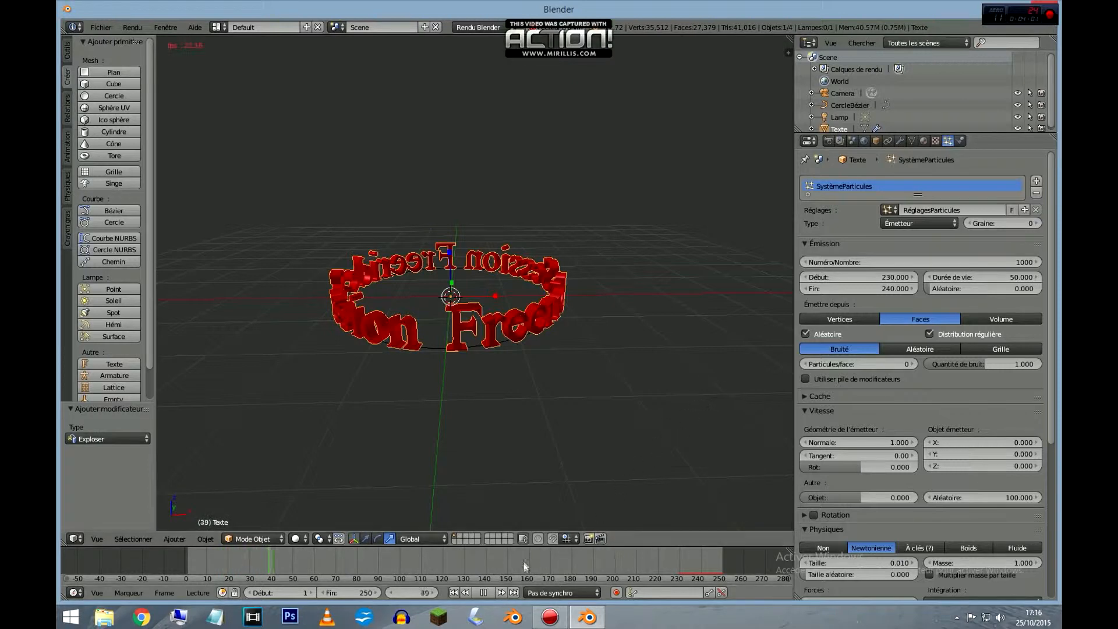
left_click(487, 596)
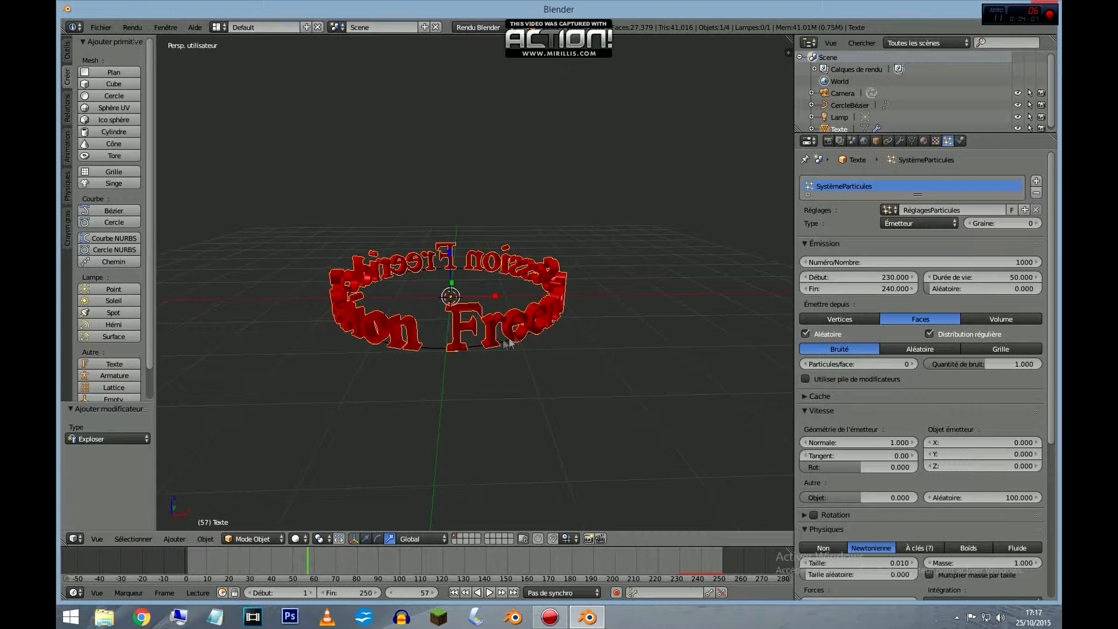
Turn on automatic keyframing and record the text ring's Z rotation of 0° at frame 0.
left_click(376, 540)
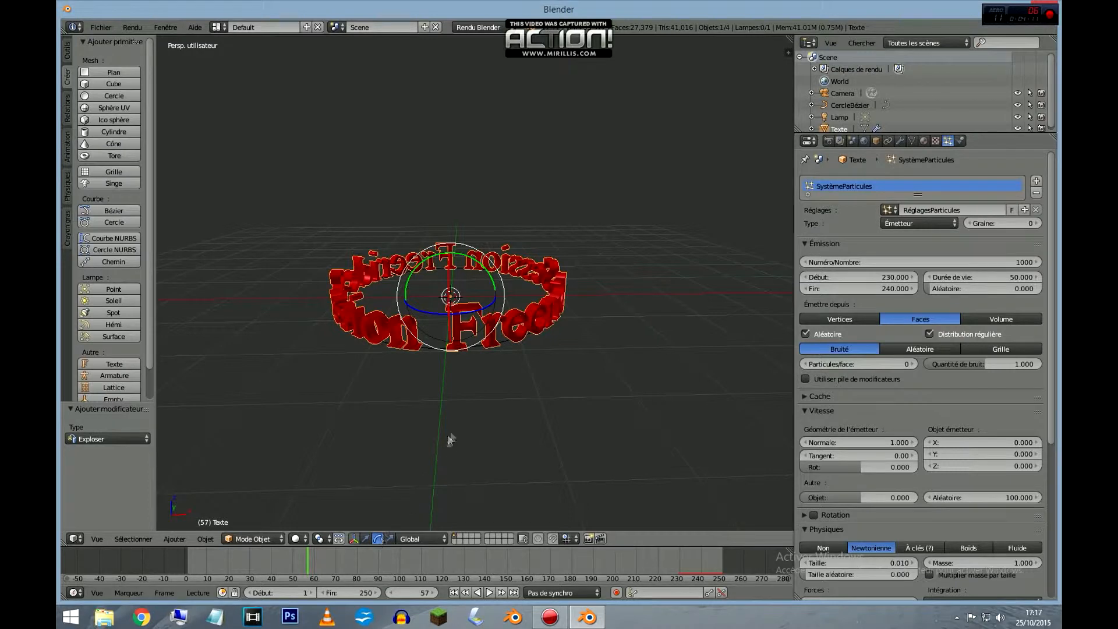
middle_click_drag(460, 407, 539, 387)
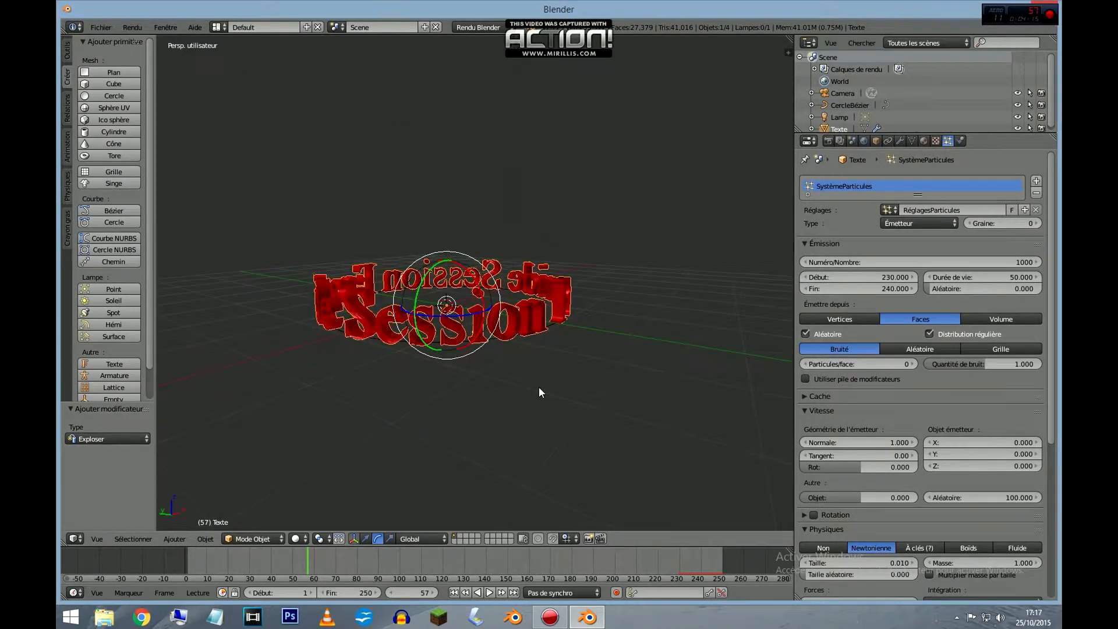
left_click(186, 558)
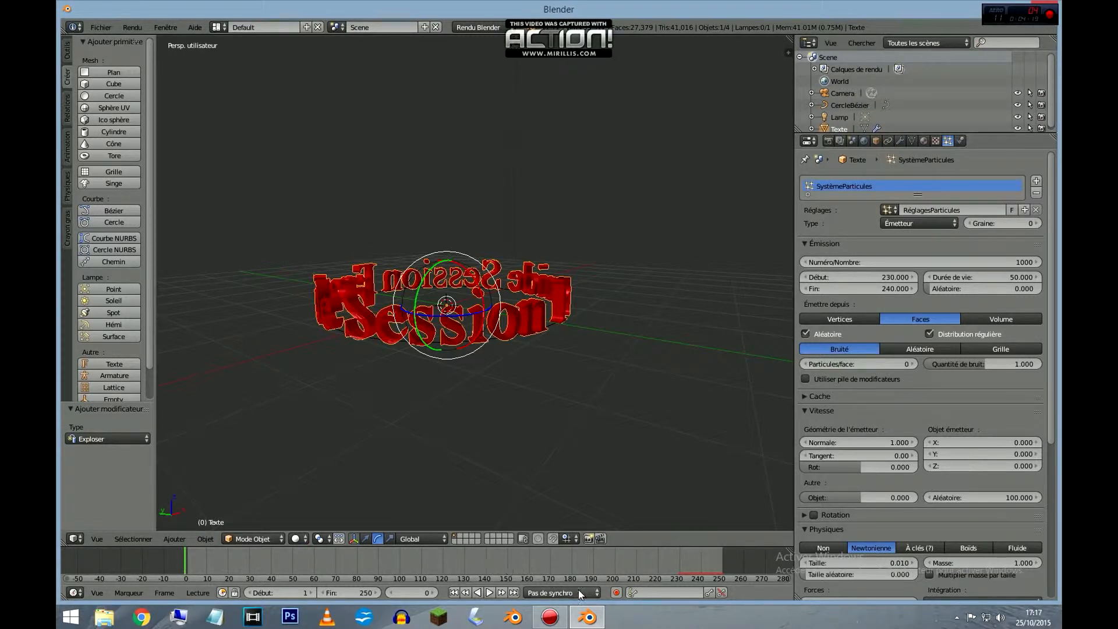
left_click(616, 592)
middle_click_drag(533, 398, 466, 420)
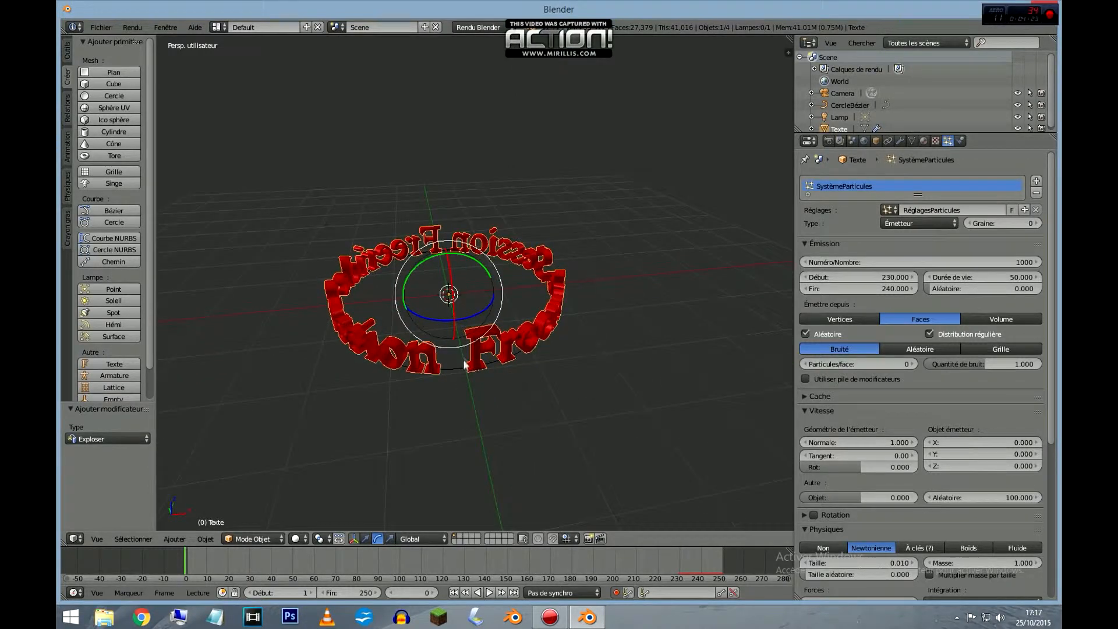
left_click(444, 319)
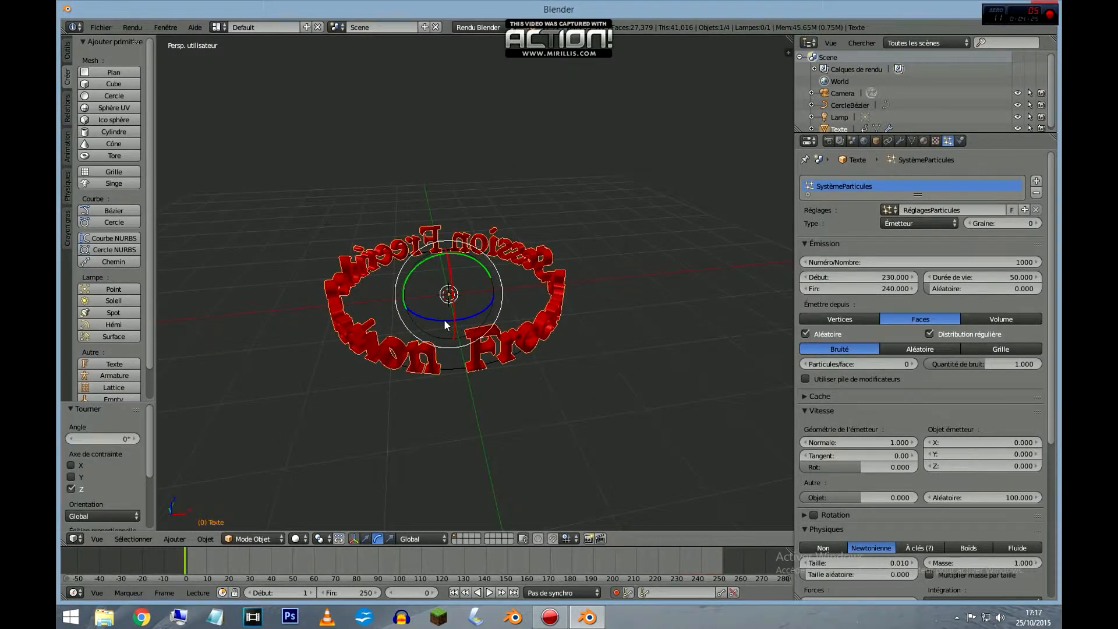
Keyframe a rotation of about -410.2° around Z for the text ring at frame 251 and play back the animation.
left_click_drag(712, 553, 724, 559)
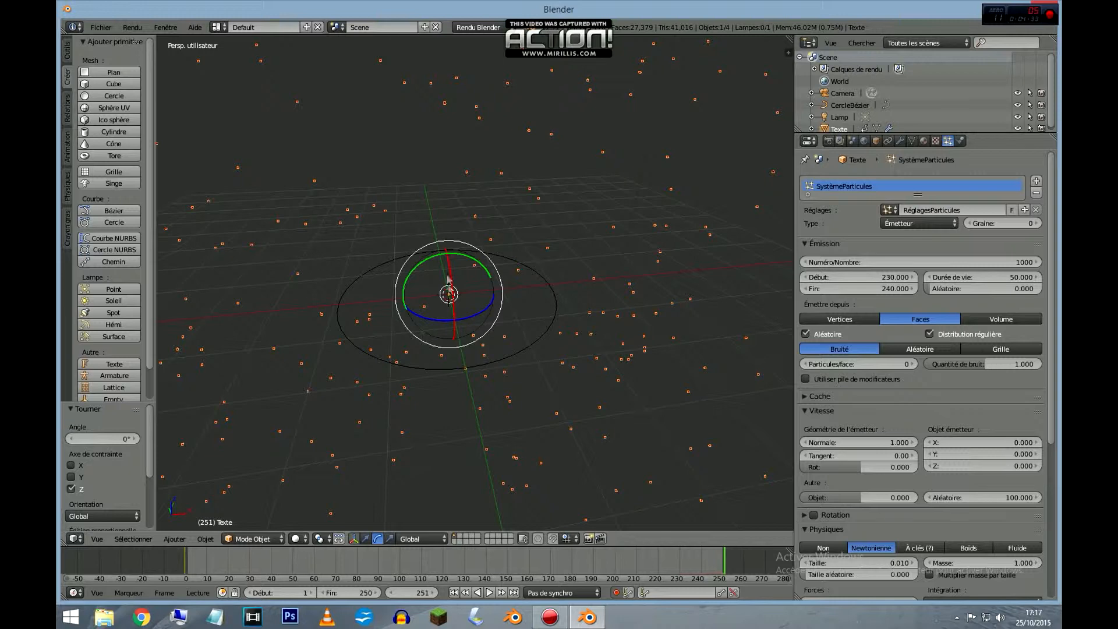
left_click_drag(475, 317, 452, 337)
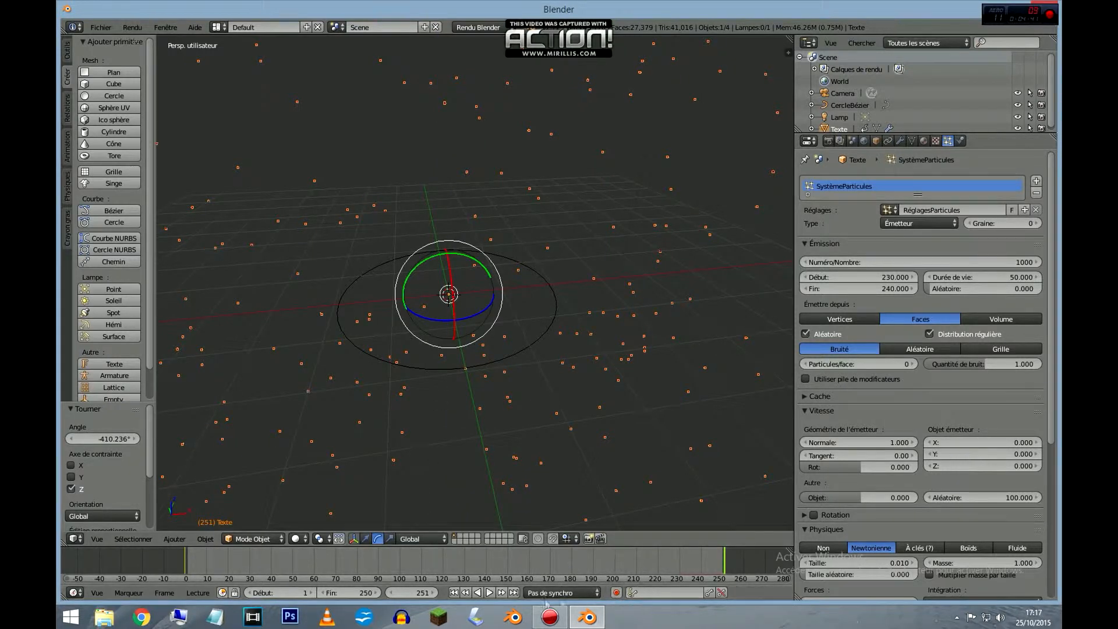
left_click(489, 592)
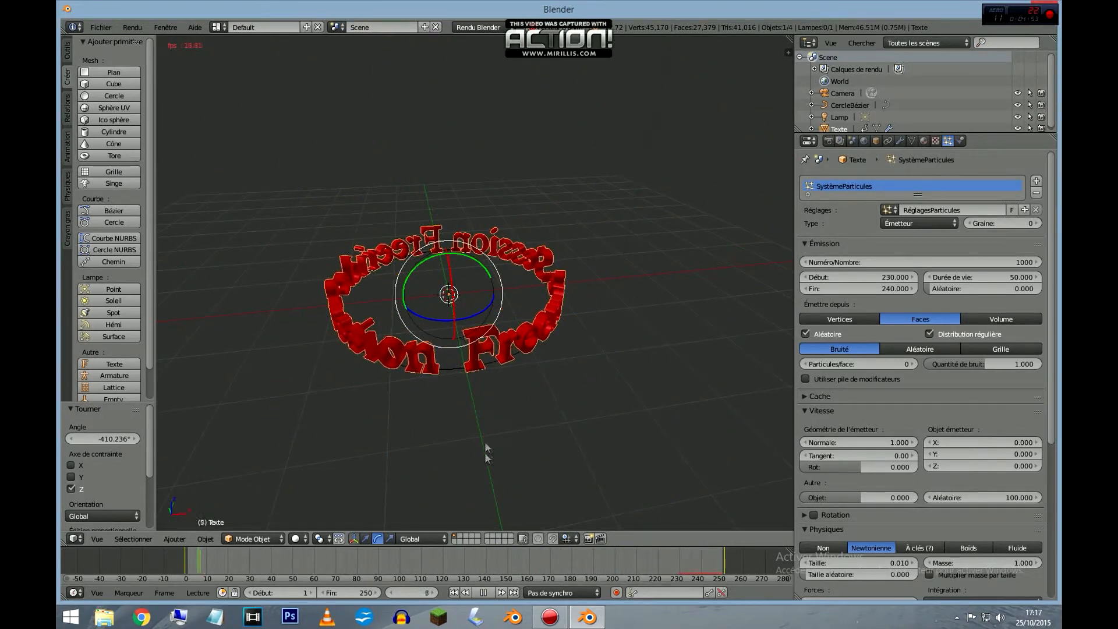
left_click(483, 592)
Delete the existing lamp from the scene.
scroll(514, 426, "down", 4)
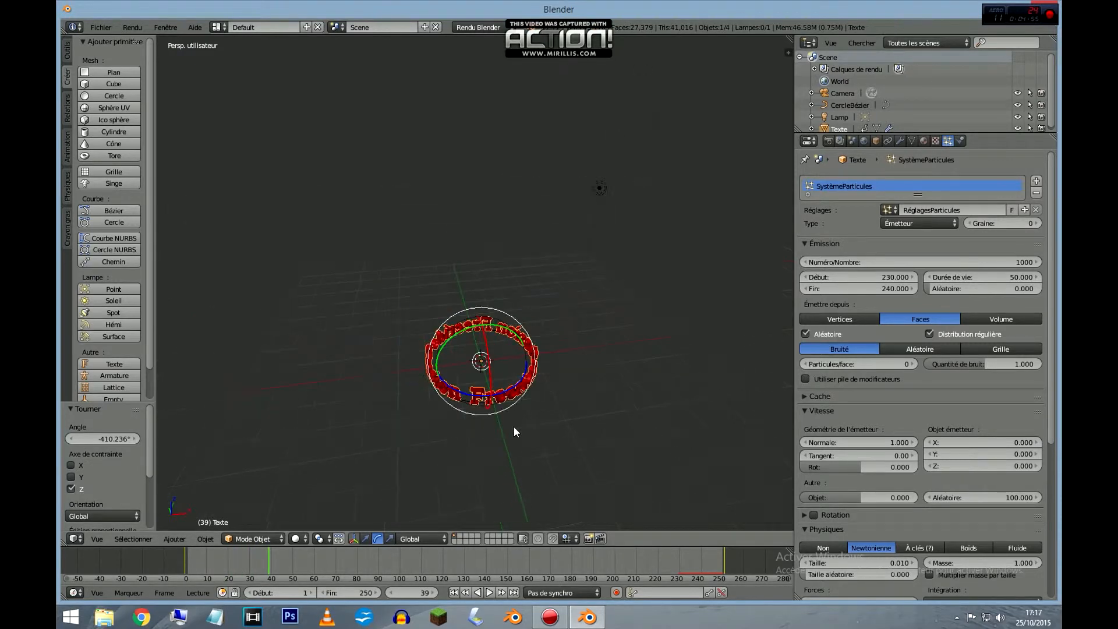
right_click(599, 191)
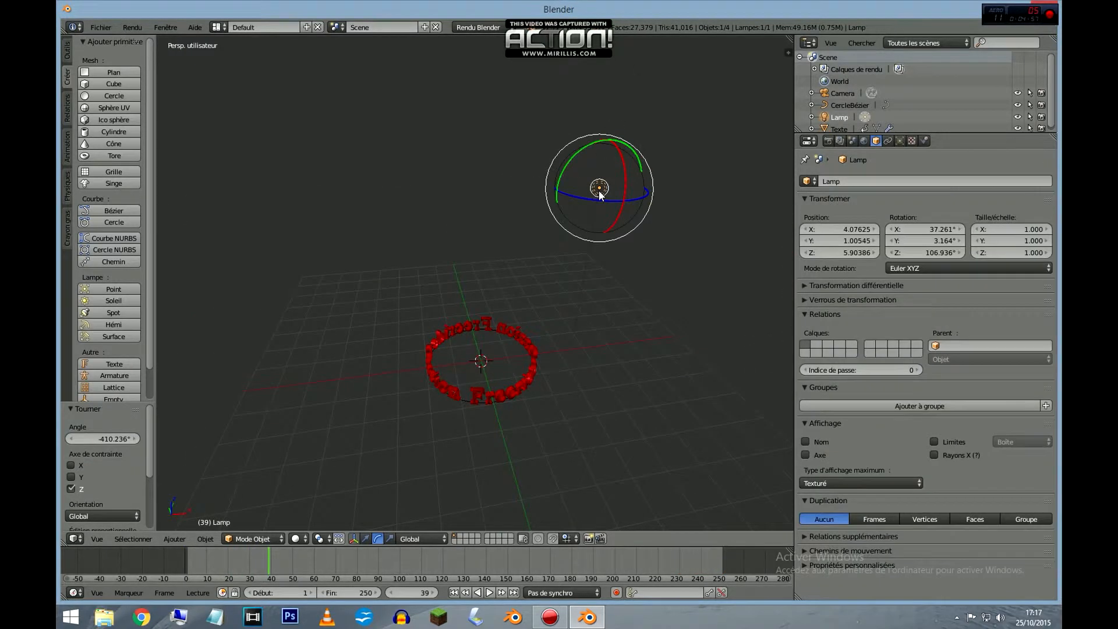
key("x")
key("x")
left_click(595, 190)
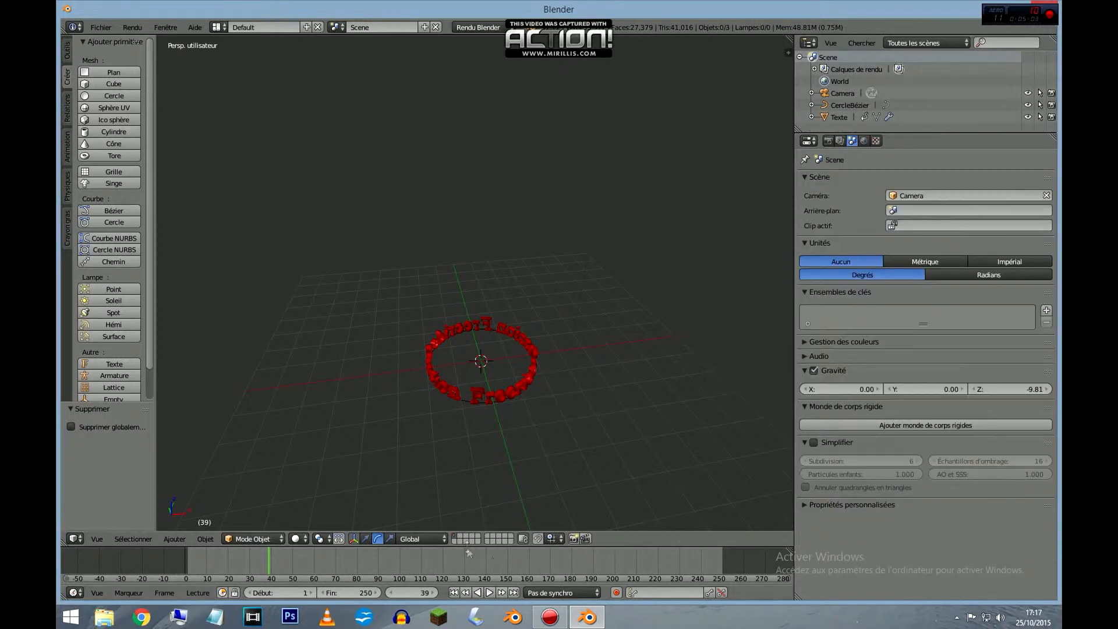
Add two spot lamps at the origin and move the second one to about Y -1.9 and Z 3.91.
left_click(366, 539)
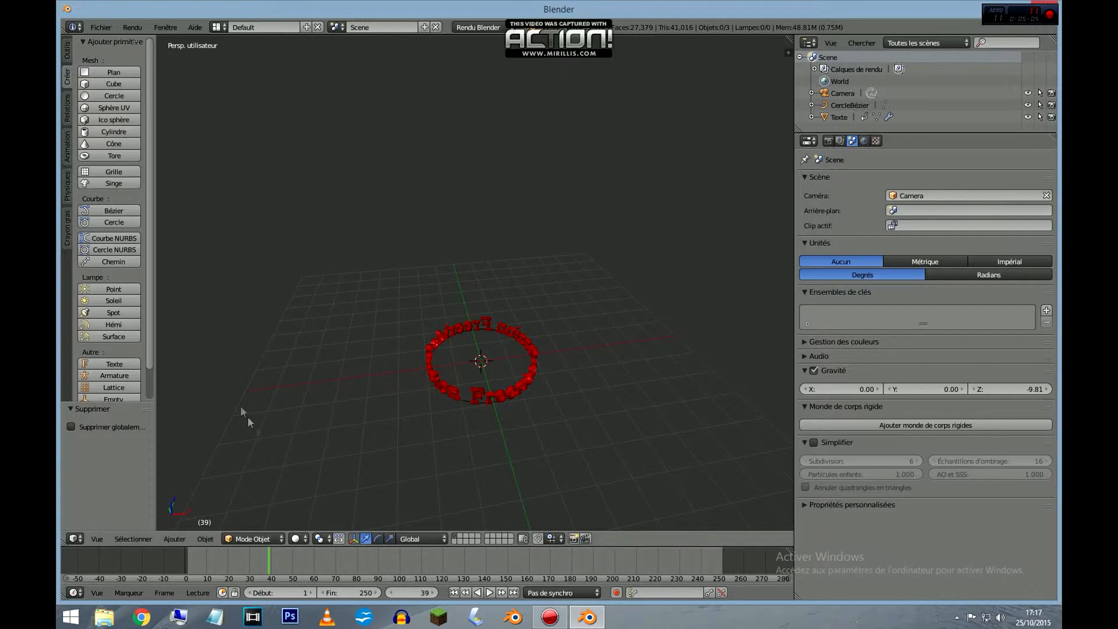
left_click(108, 315)
left_click(108, 315)
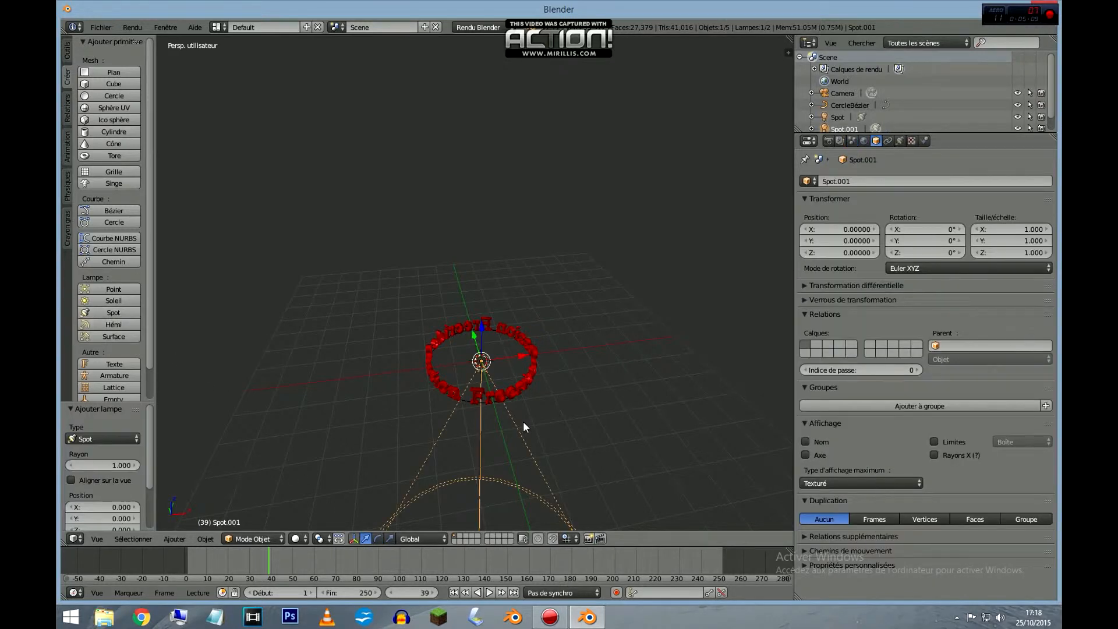
left_click_drag(484, 325, 497, 289)
middle_click_drag(599, 378, 694, 352)
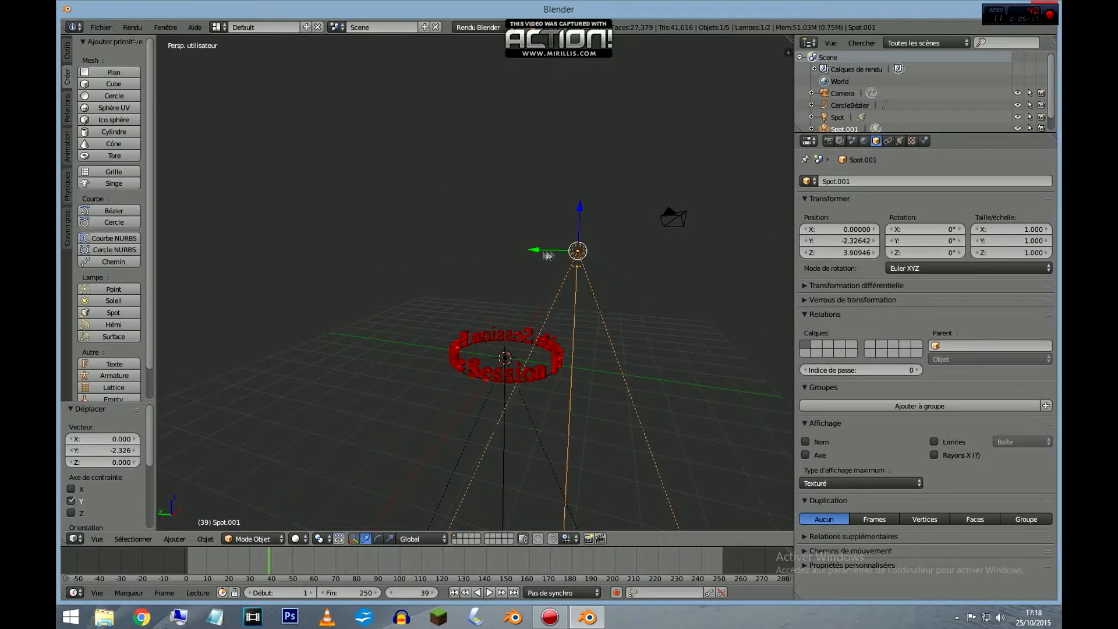
left_click_drag(535, 255, 521, 252)
Move the spot lamp still at the ring's centre to about Y -1.99 and Z 1.53.
left_click(505, 354)
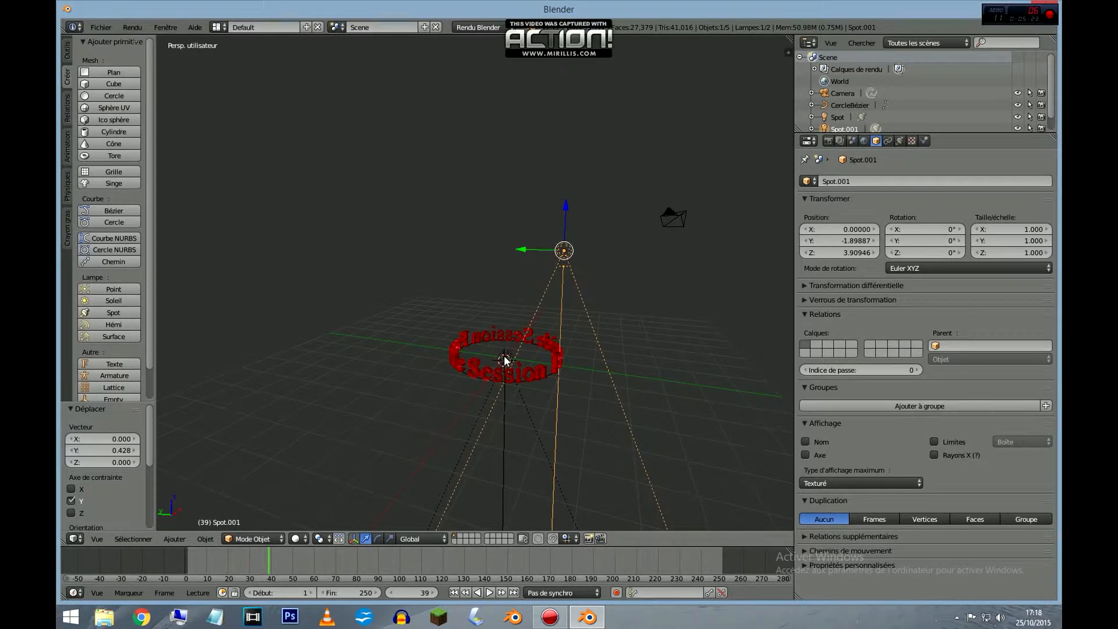
middle_click_drag(504, 363, 522, 345)
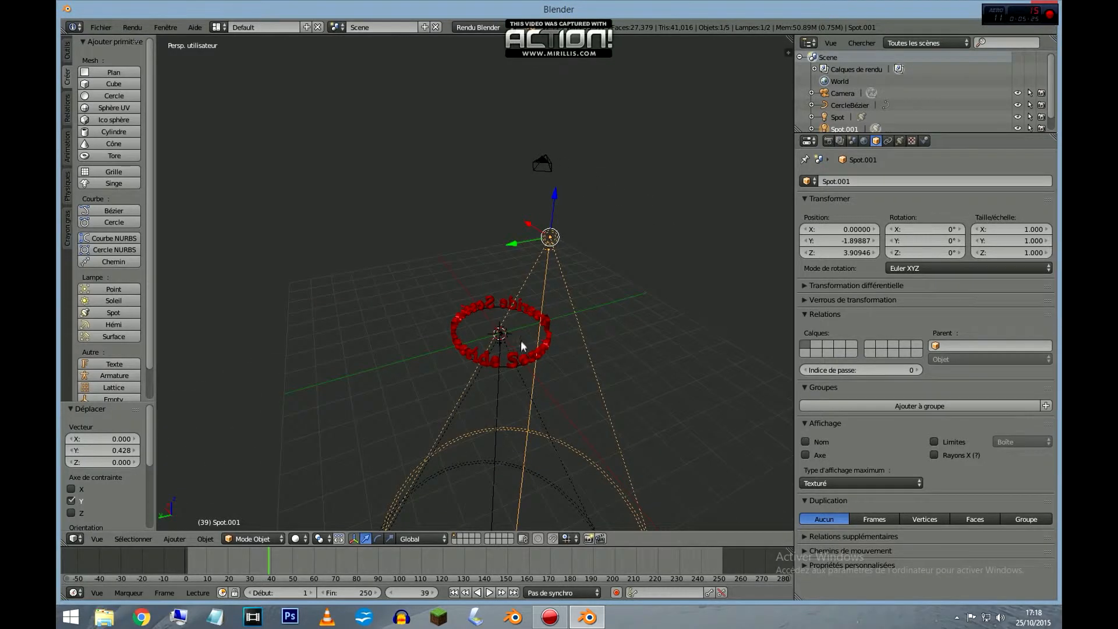
scroll(504, 338, "up", 6)
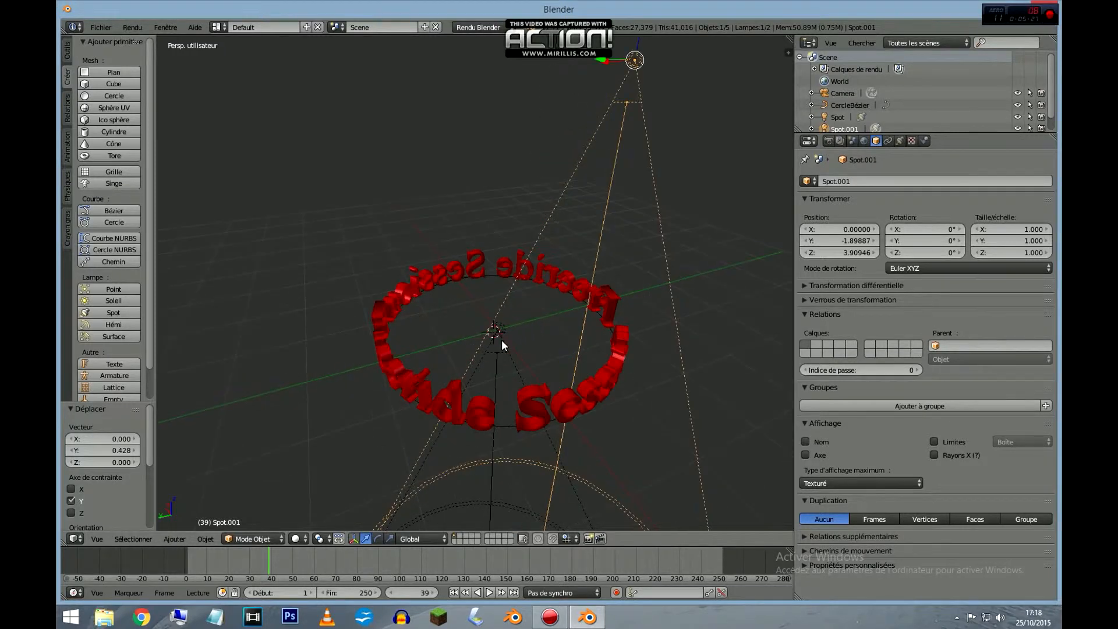
middle_click_drag(506, 333, 395, 334)
scroll(641, 373, "down", 4)
right_click(636, 407)
left_click_drag(643, 376, 745, 435)
middle_click_drag(745, 435, 650, 377)
scroll(658, 371, "down", 6)
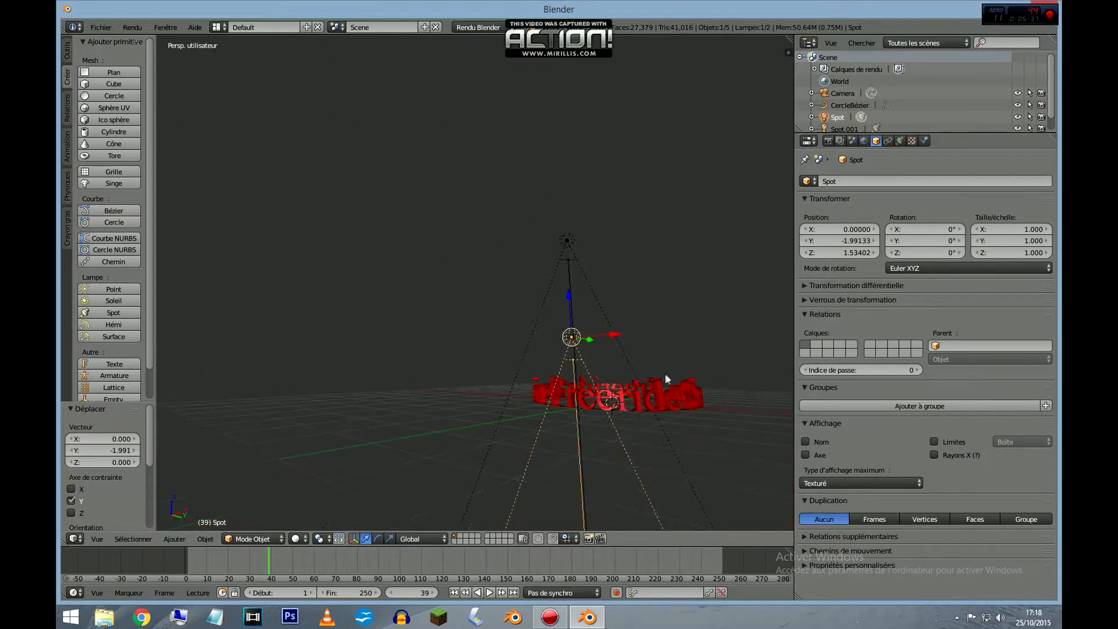
Move the lower spot lamp farther from the ring along Y, to about -6.73.
middle_click_drag(582, 380, 536, 402)
left_click_drag(512, 396, 273, 444)
middle_click_drag(295, 441, 309, 441)
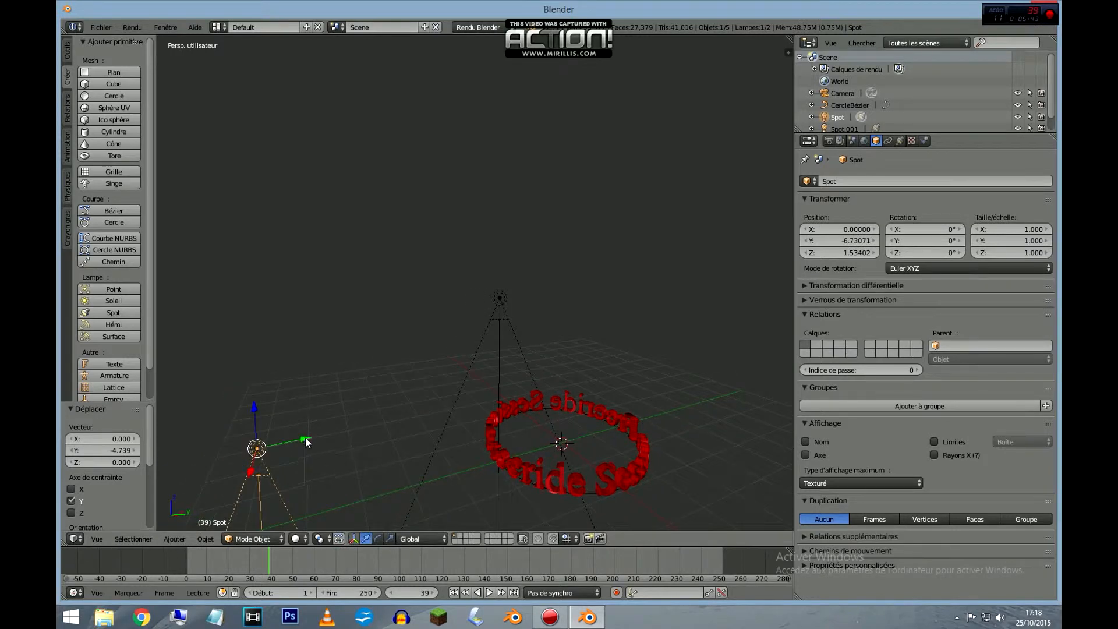
Move the lower spot lamp to about Y -7.07 and rotate it about 76° around X to aim it at the ring.
left_click_drag(307, 441, 282, 442)
scroll(281, 442, "down", 1)
scroll(281, 443, "down", 1)
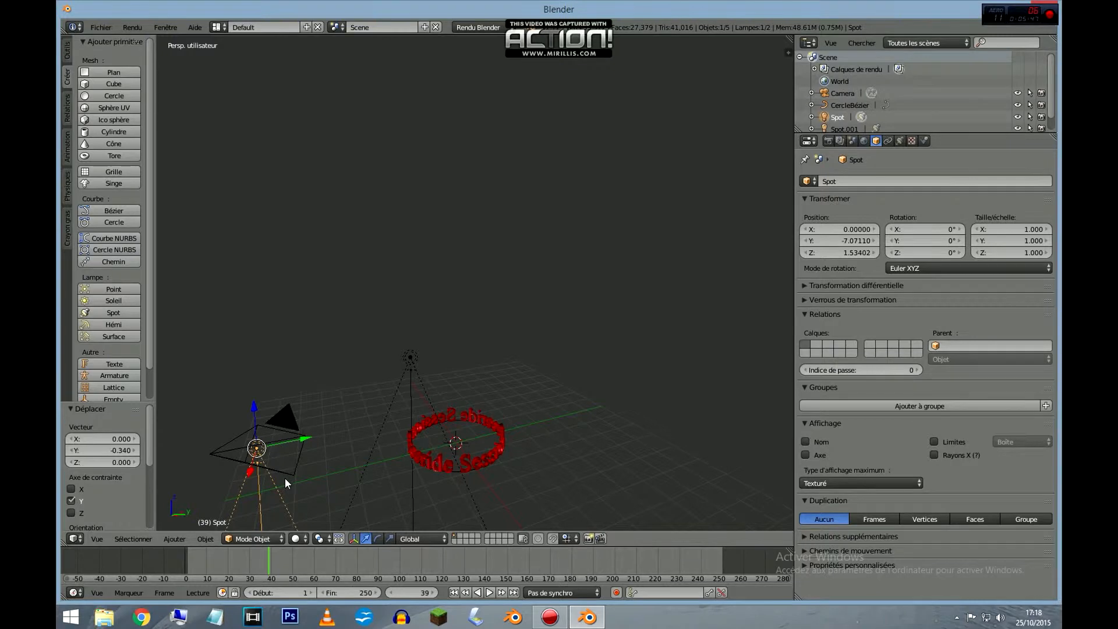
scroll(285, 479, "down", 2)
scroll(289, 496, "up", 6)
scroll(300, 494, "down", 4)
scroll(287, 491, "up", 4)
left_click(376, 539)
left_click_drag(201, 320, 178, 408)
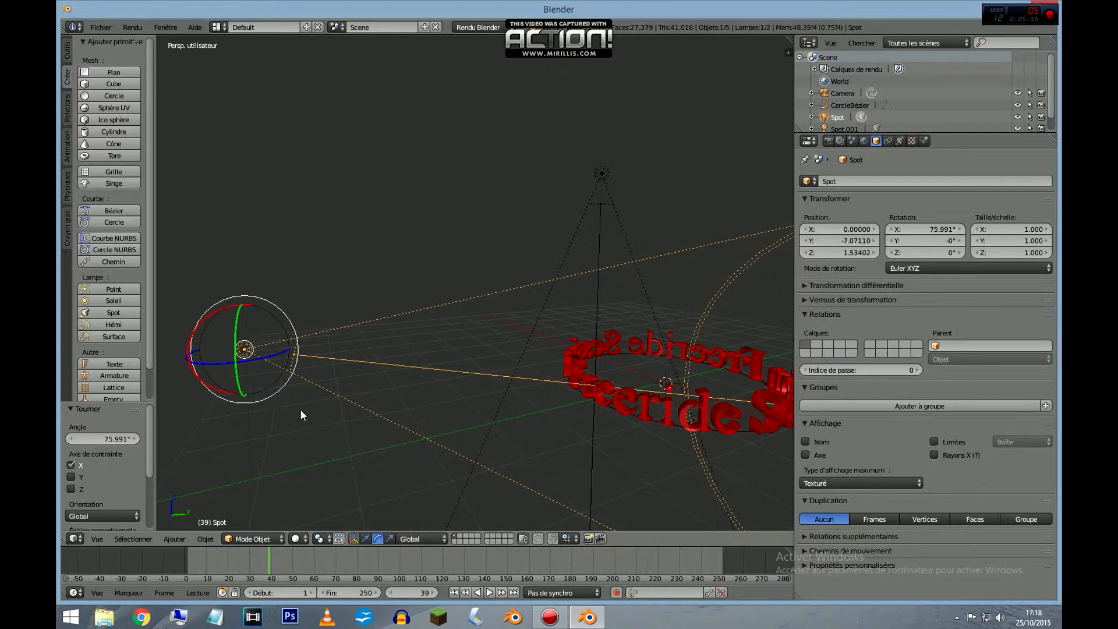
Move the camera in front of the text ring, to about X 0.07, Y -7.52 and Z 2.22.
left_click(365, 539)
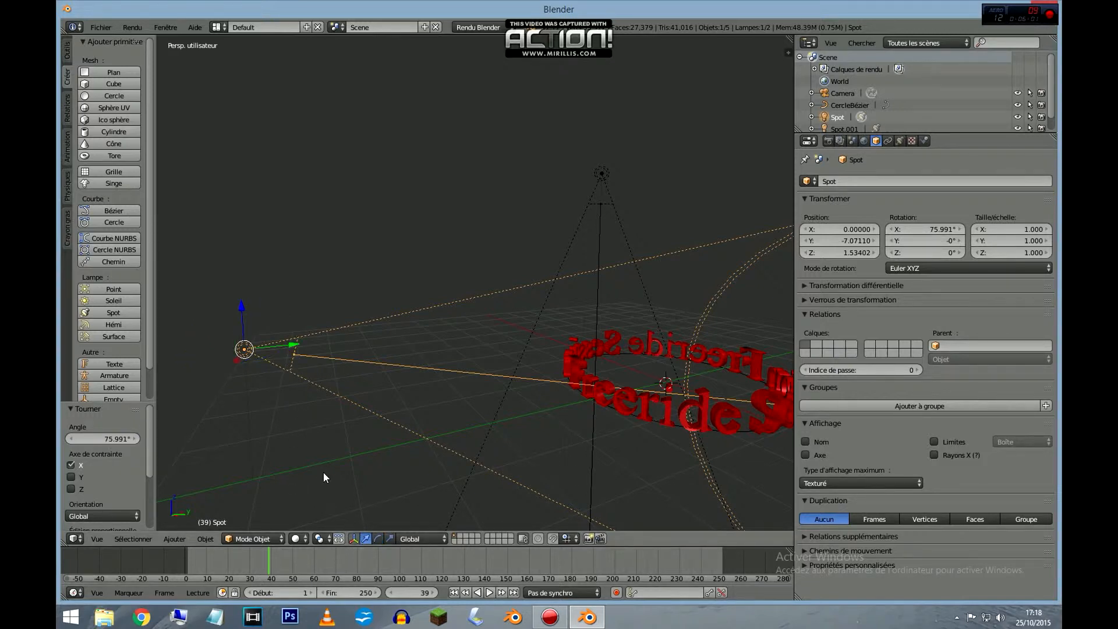
middle_click_drag(320, 452, 430, 438)
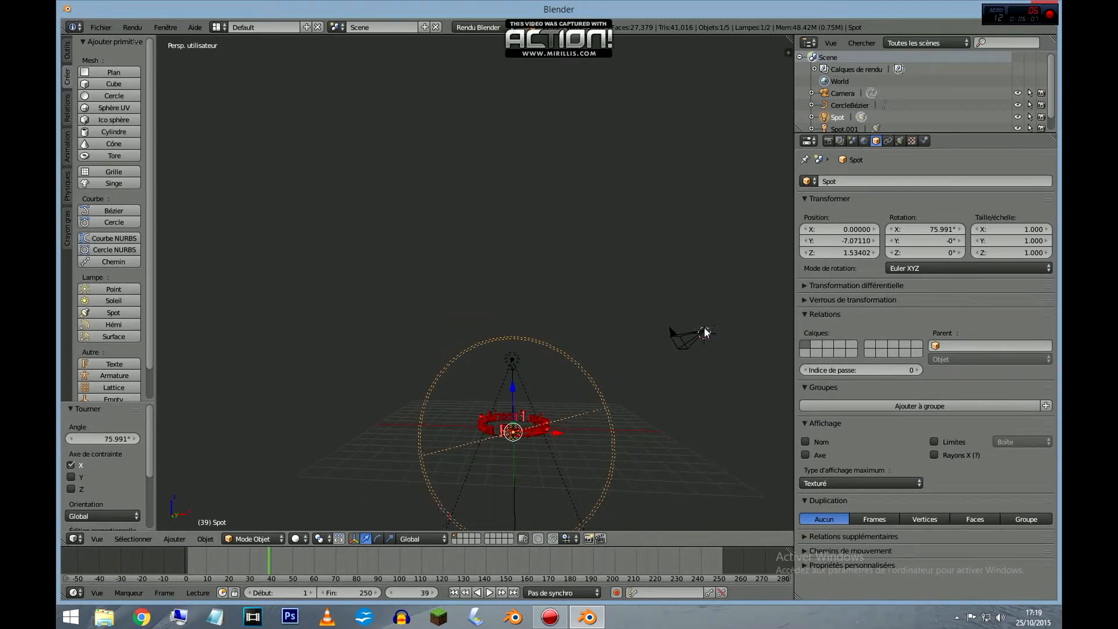
right_click(704, 330)
left_click_drag(752, 332, 558, 355)
left_click_drag(517, 292, 516, 402)
middle_click_drag(606, 418, 476, 412)
left_click_drag(308, 365, 307, 345)
left_click_drag(347, 389, 324, 389)
middle_click_drag(323, 392, 622, 383)
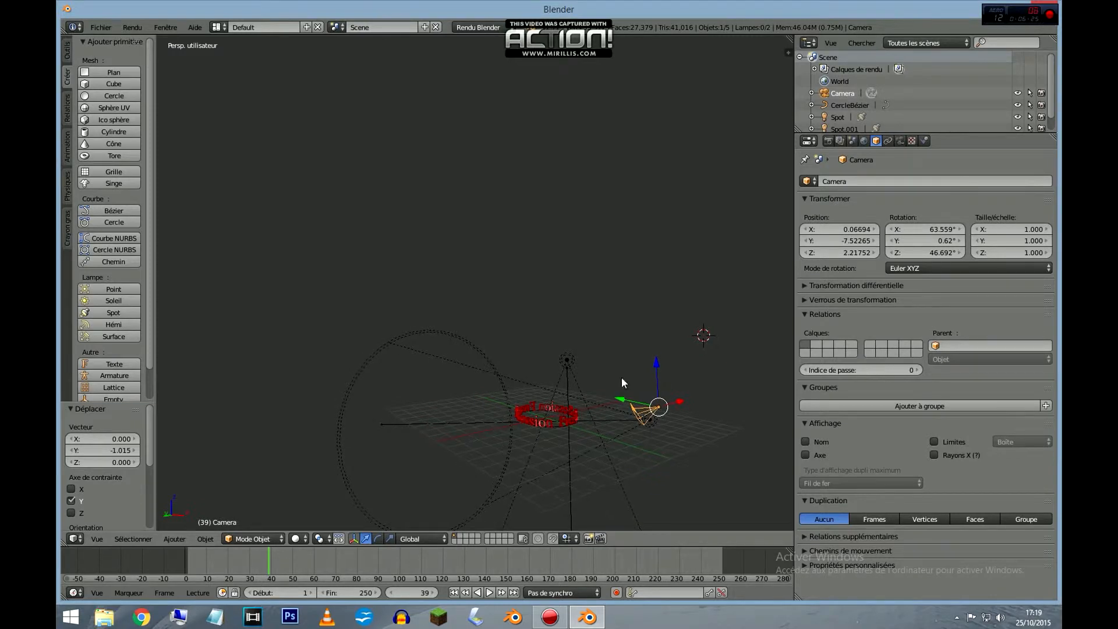
Rotate the camera to about X -78° and Z 179°, and check its framing of the ring in camera view.
left_click(379, 536)
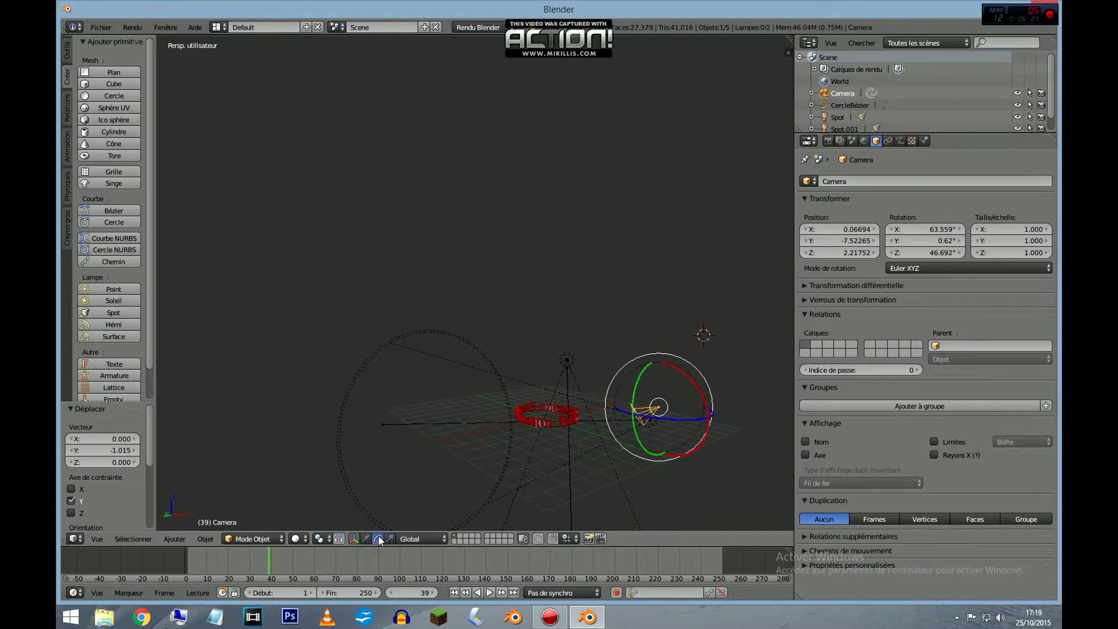
middle_click_drag(774, 453, 693, 449)
left_click_drag(537, 463, 450, 454)
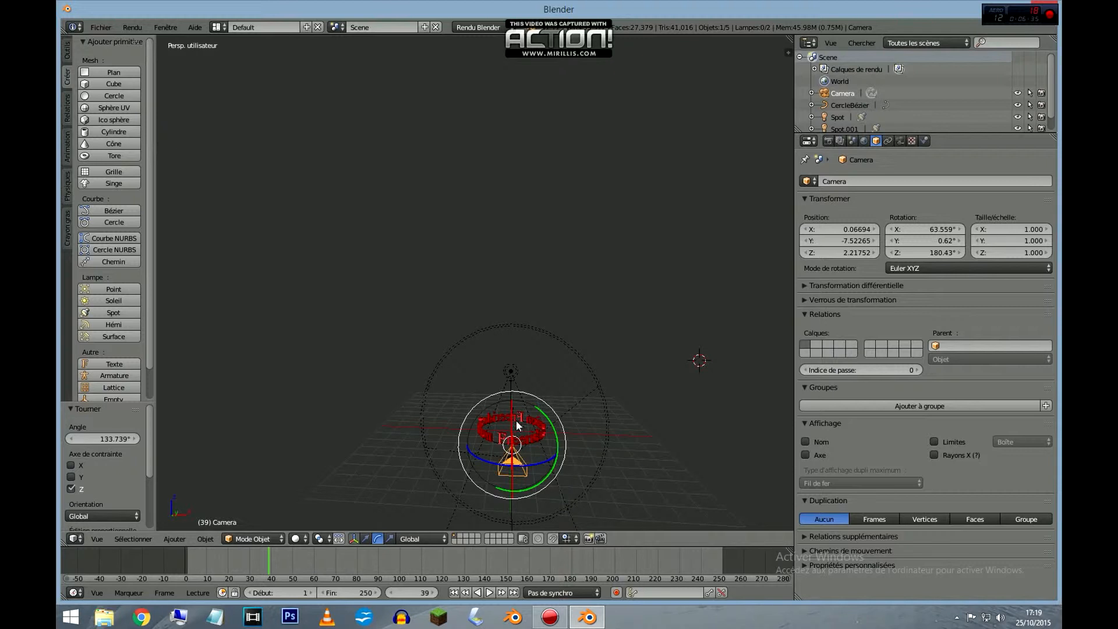
left_click_drag(511, 417, 519, 384)
middle_click_drag(579, 501, 450, 457)
left_click_drag(352, 410, 400, 44)
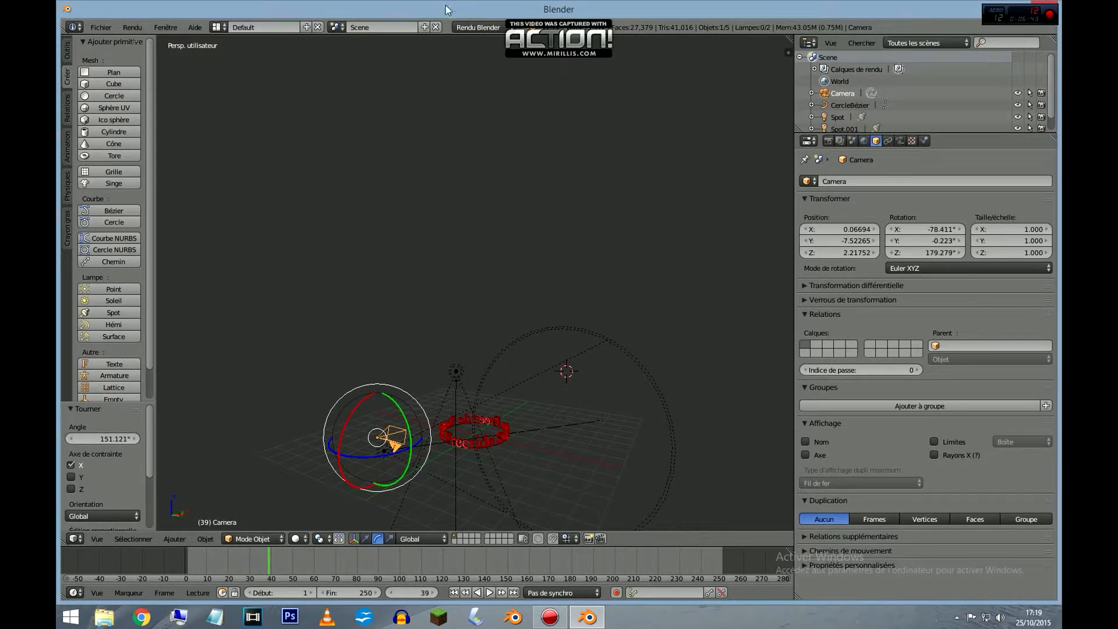
key("KP_0")
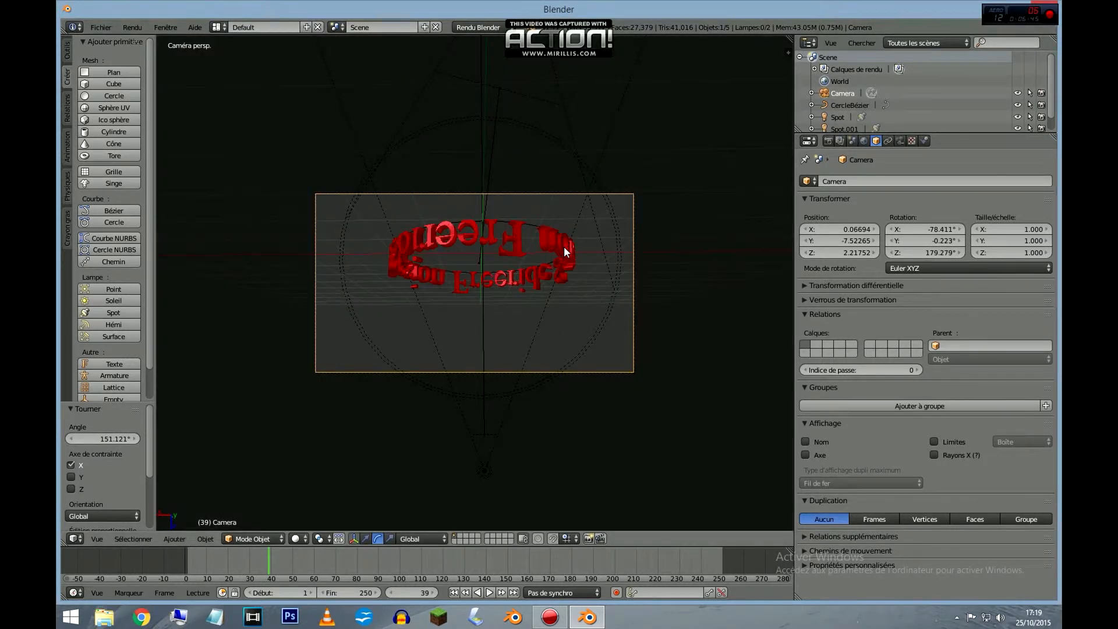
key("KP_0")
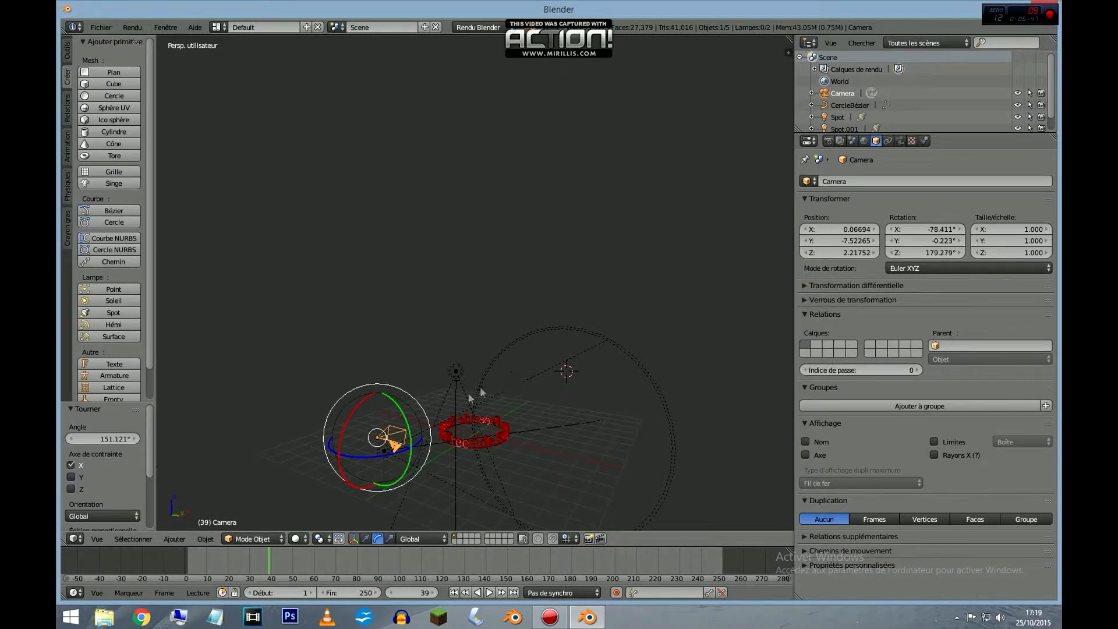
Flip the camera upright and tilt it to about 71° on X so the ring is framed in camera view.
left_click_drag(408, 422, 336, 507)
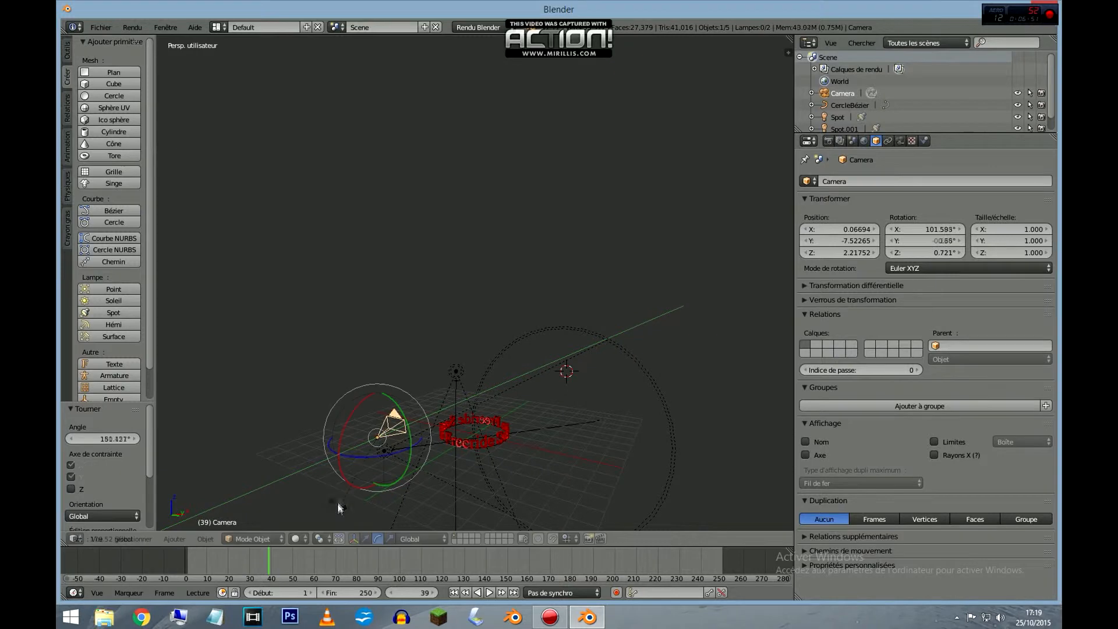
left_click_drag(340, 441, 347, 425)
key("KP_0")
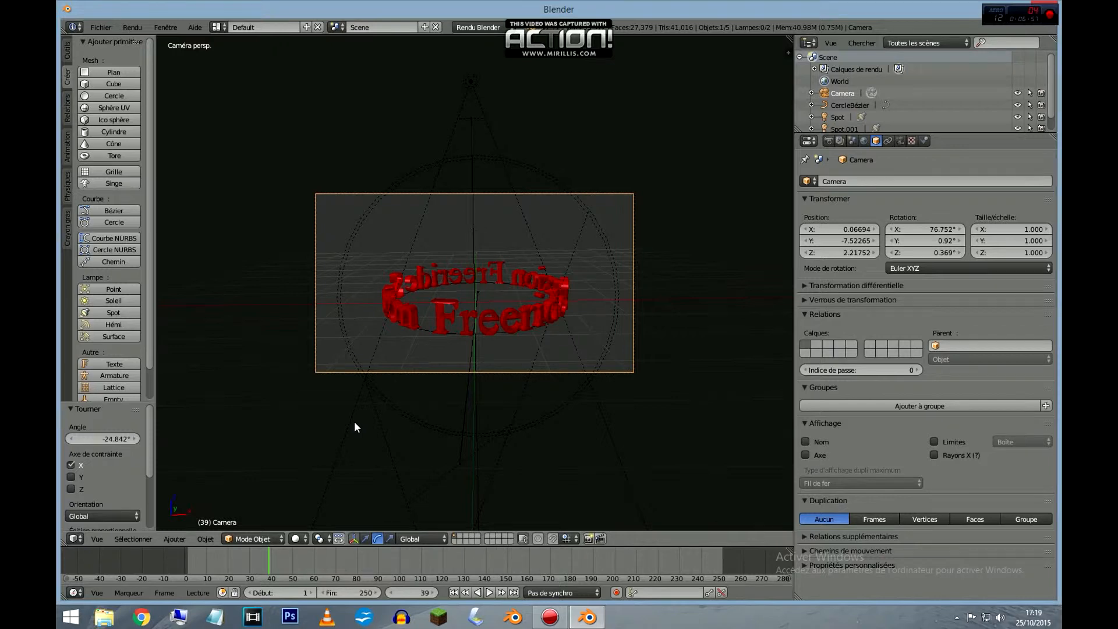
key("KP_0")
left_click_drag(343, 428, 344, 426)
key("KP_0")
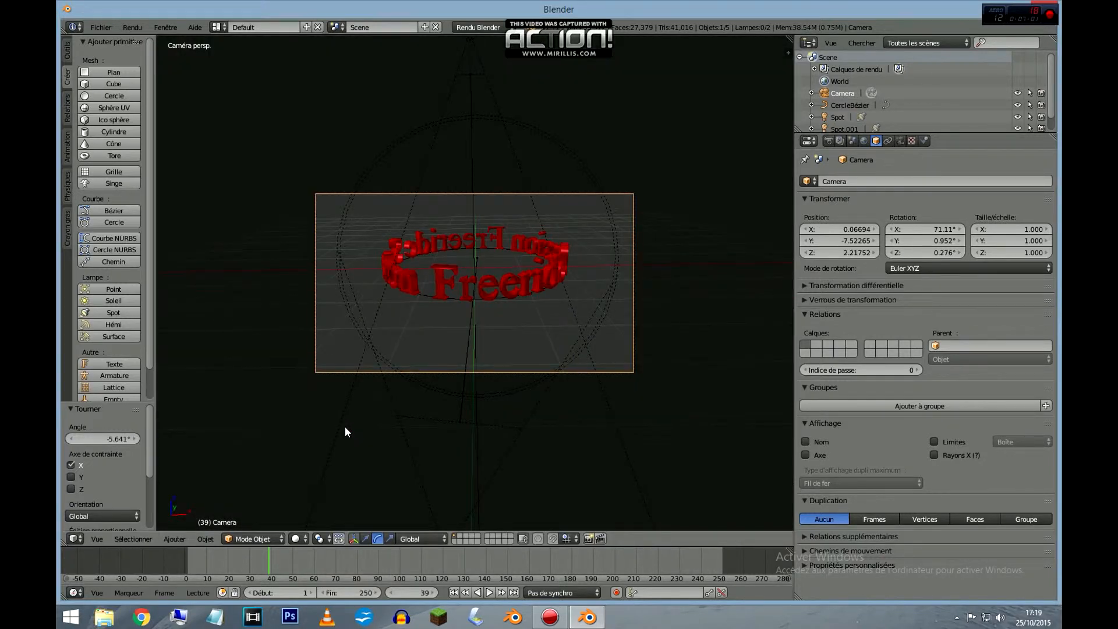
key("KP_0")
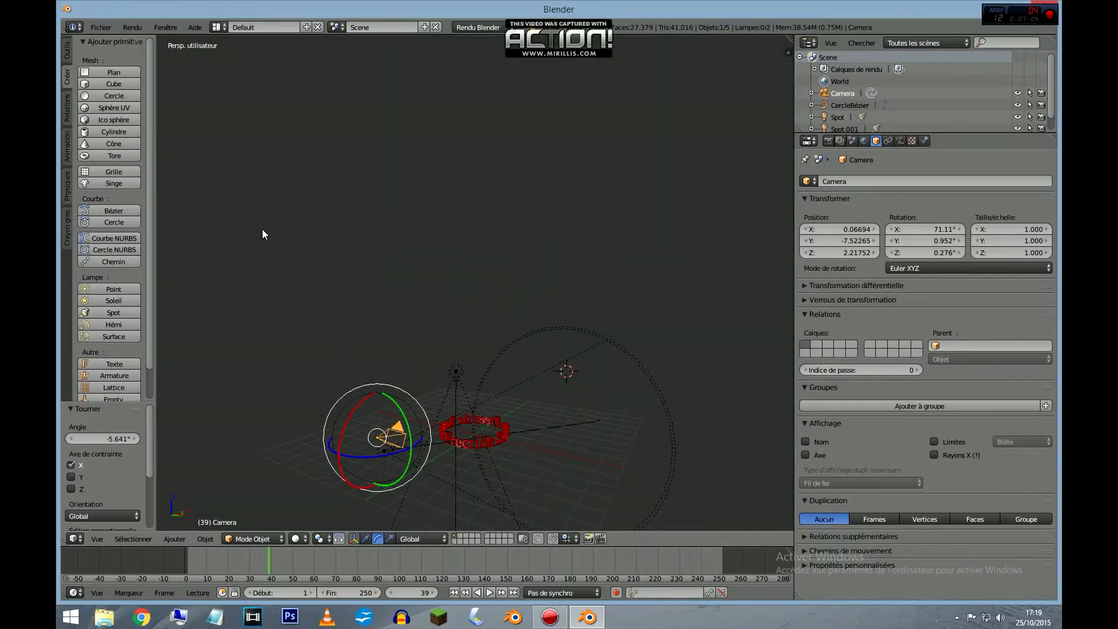
Set the render frame rate to 60 fps.
left_click(101, 28)
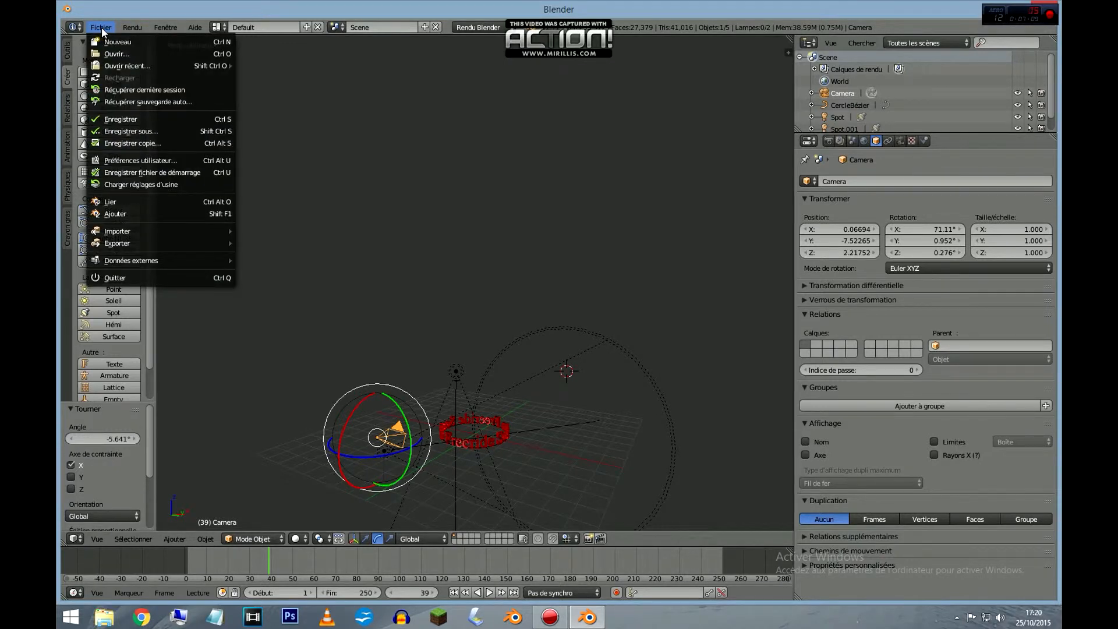
left_click(829, 141)
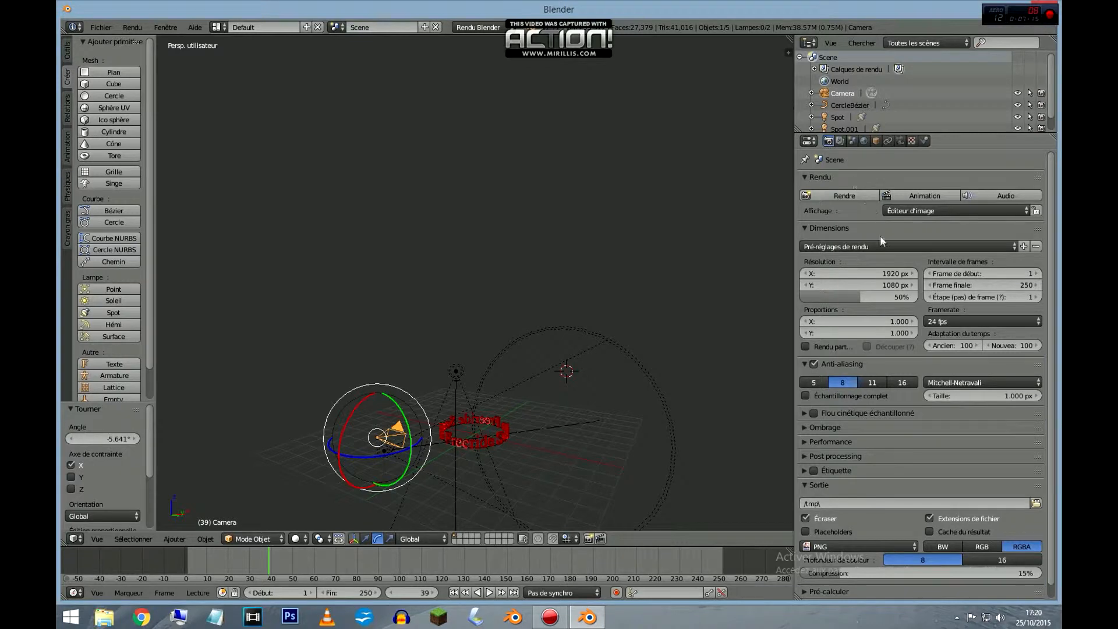
left_click(982, 322)
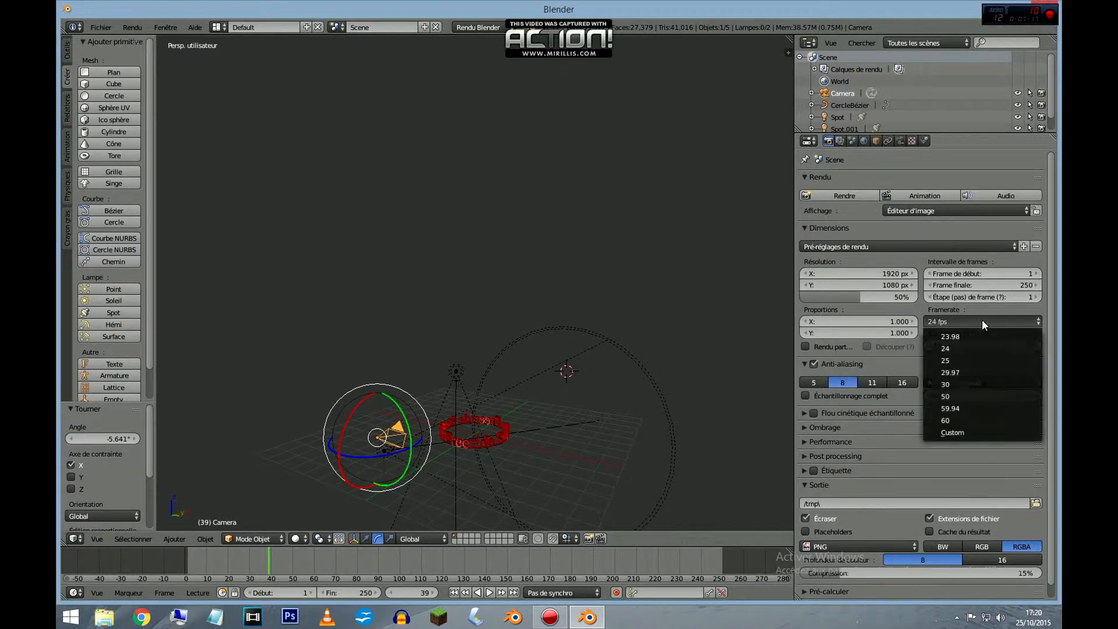
left_click(985, 418)
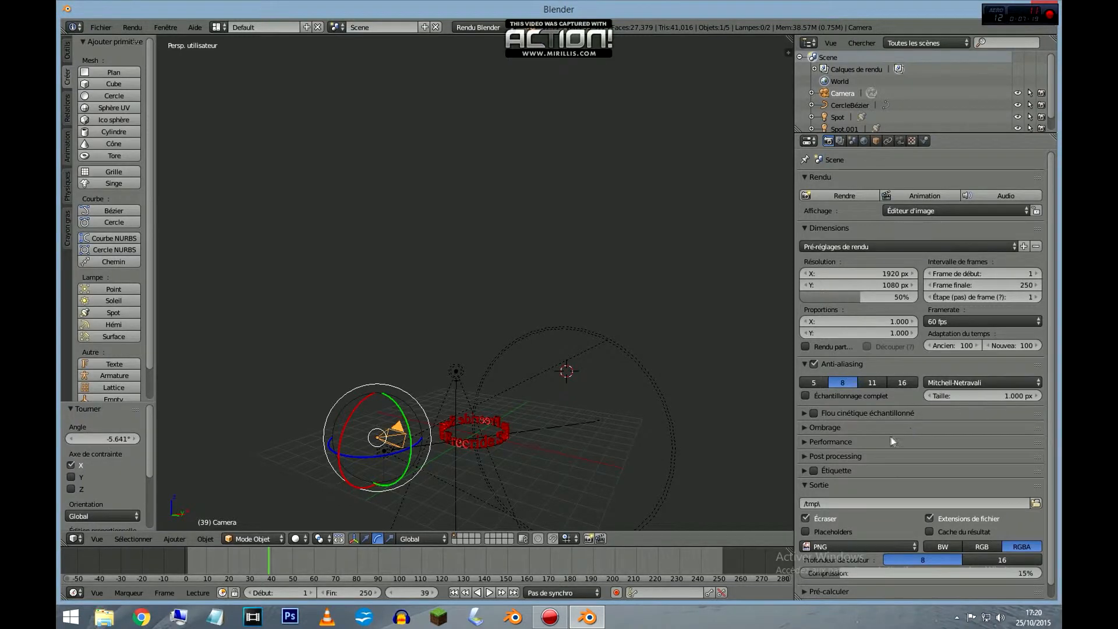
Set the output file format to AVI brut (raw) and render the animation.
scroll(876, 527, "down", 1)
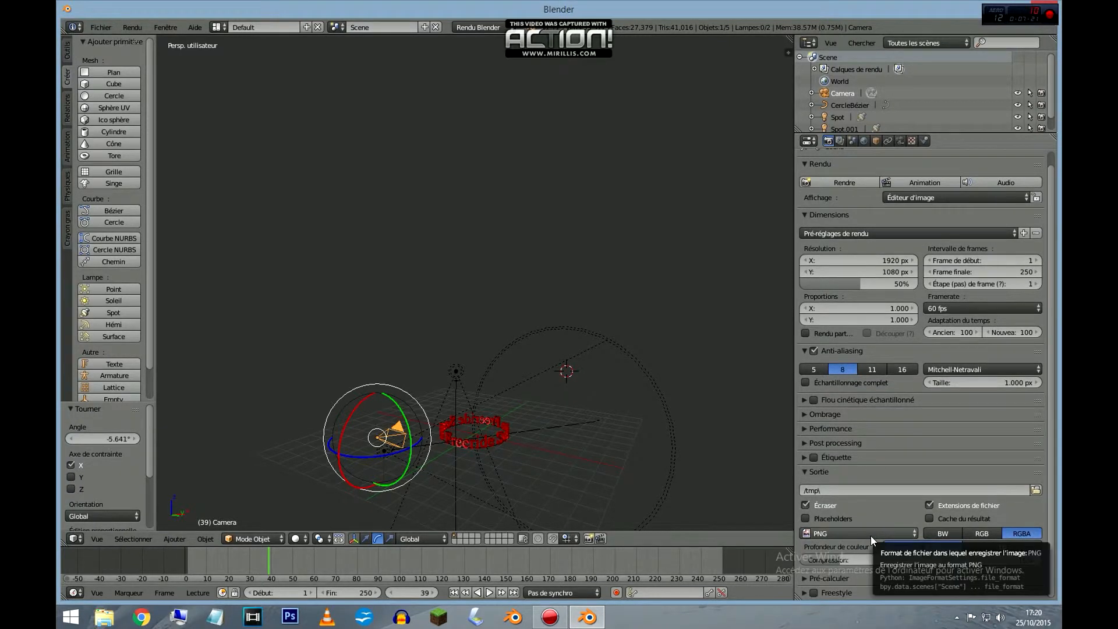
left_click(872, 536)
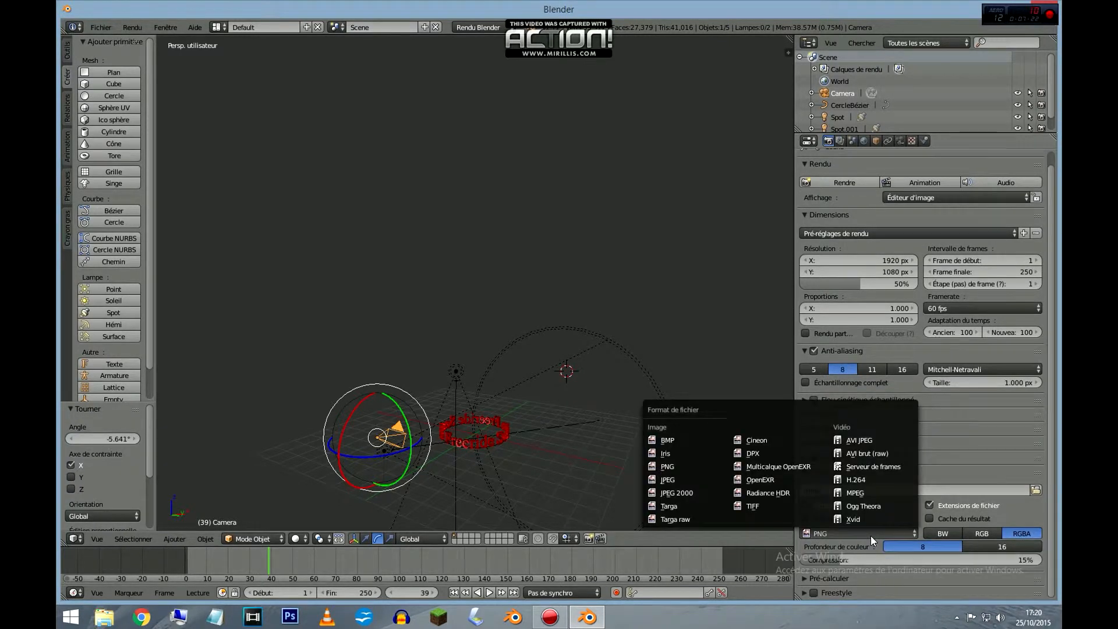
left_click(896, 452)
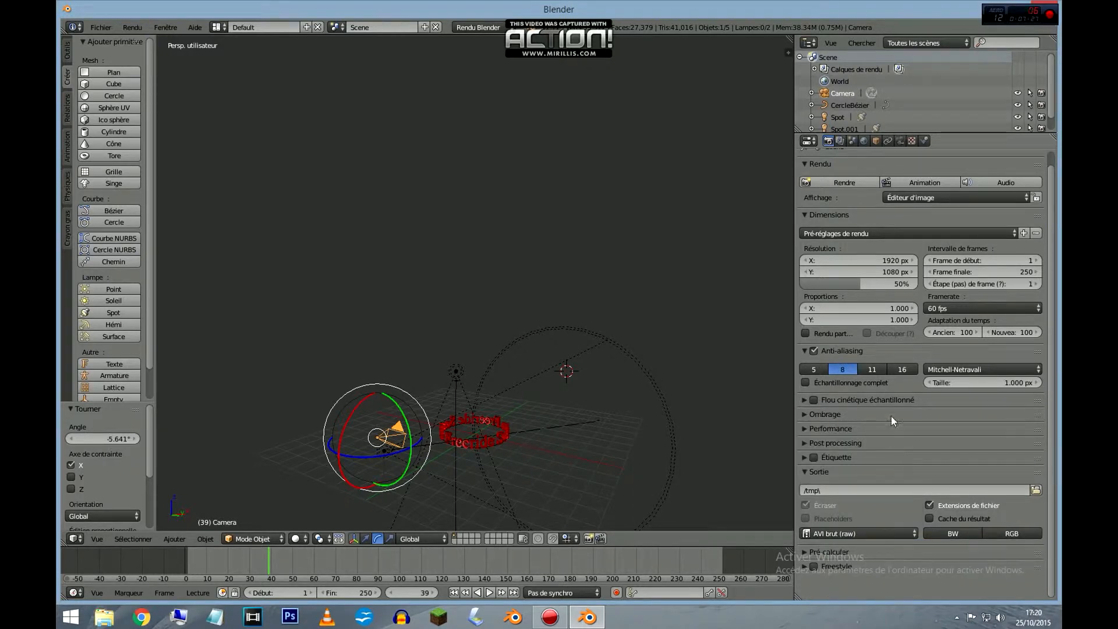
scroll(891, 416, "up", 1)
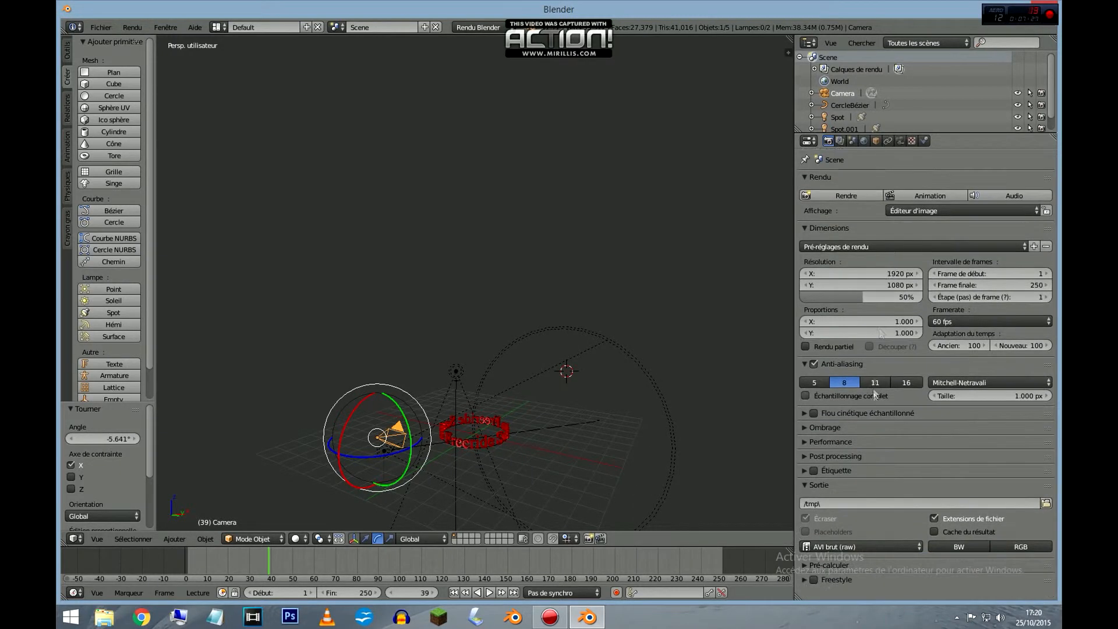
left_click(924, 192)
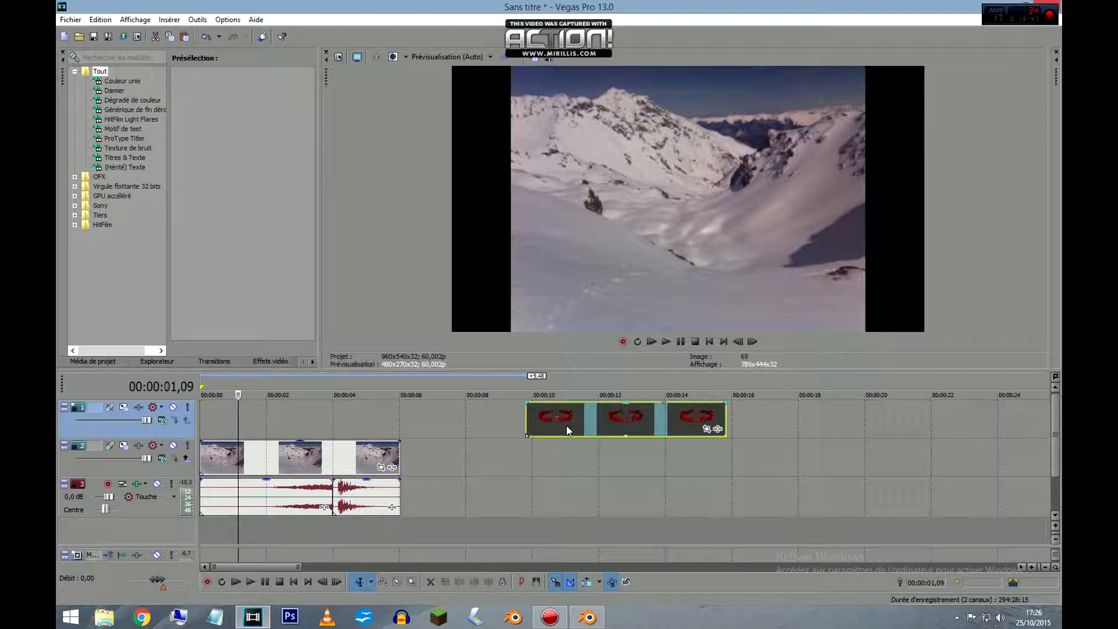
In Vegas Pro, preview the rendered text ring clip and the snowy mountain footage on the timeline.
left_click(566, 425)
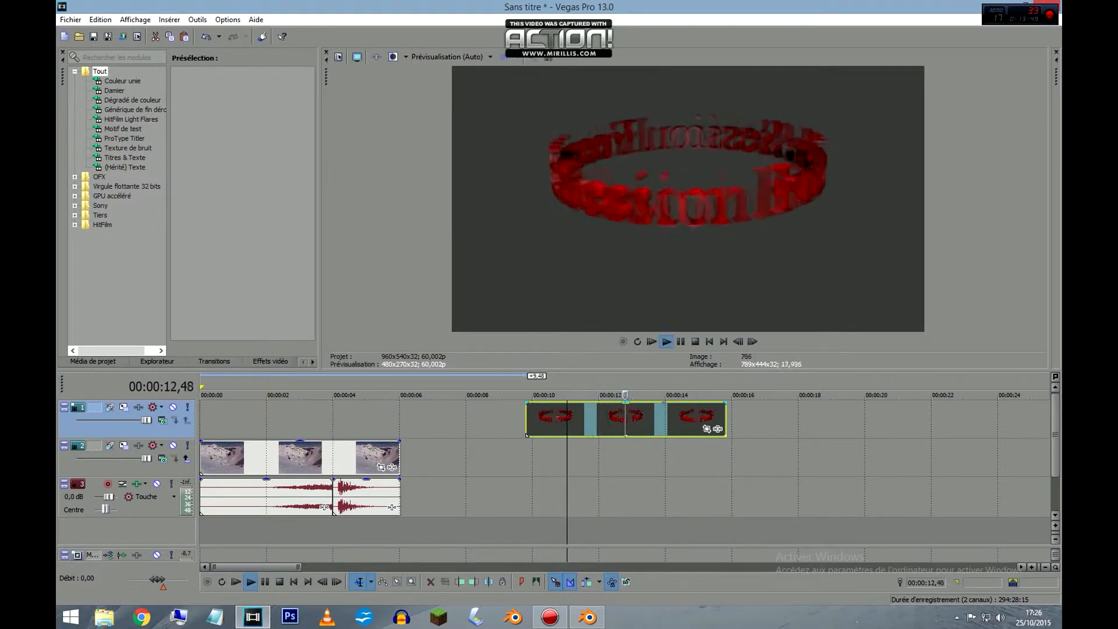
left_click_drag(737, 396, 563, 396)
key("space")
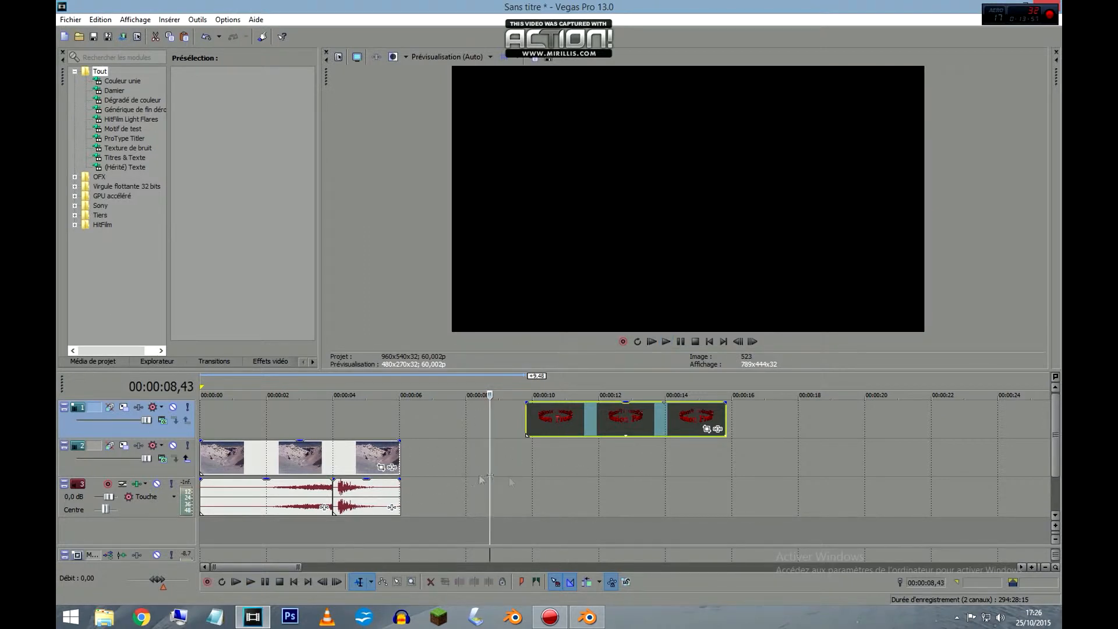
left_click(585, 430)
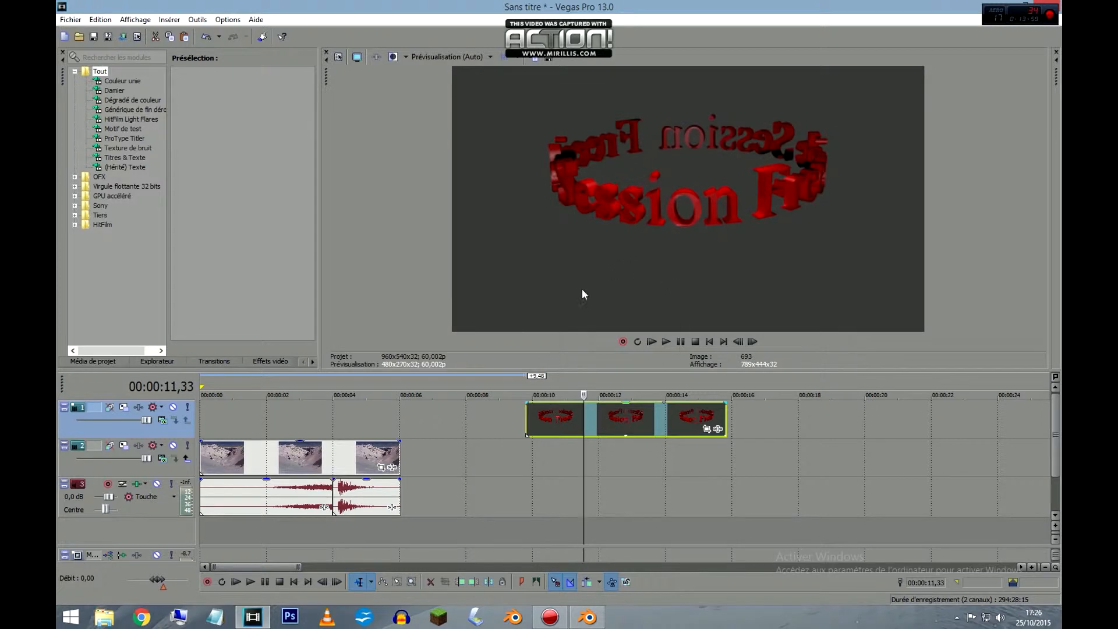
left_click(362, 459)
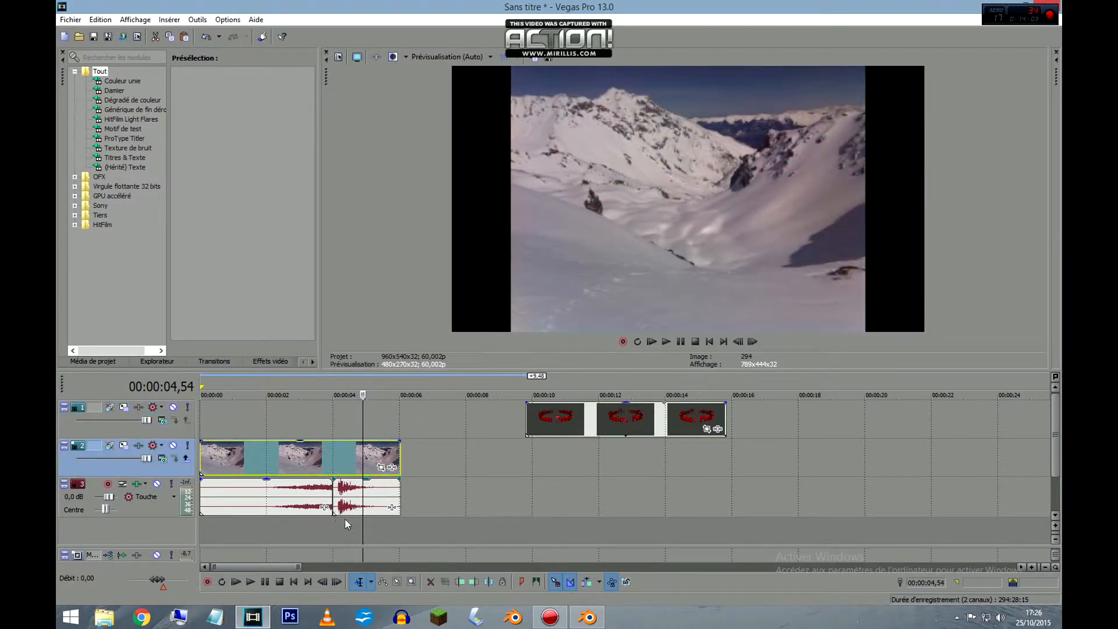
Add the Incrustation en chrominance Sony effect to the text ring clip and uncover the preview for keying.
left_click(602, 417)
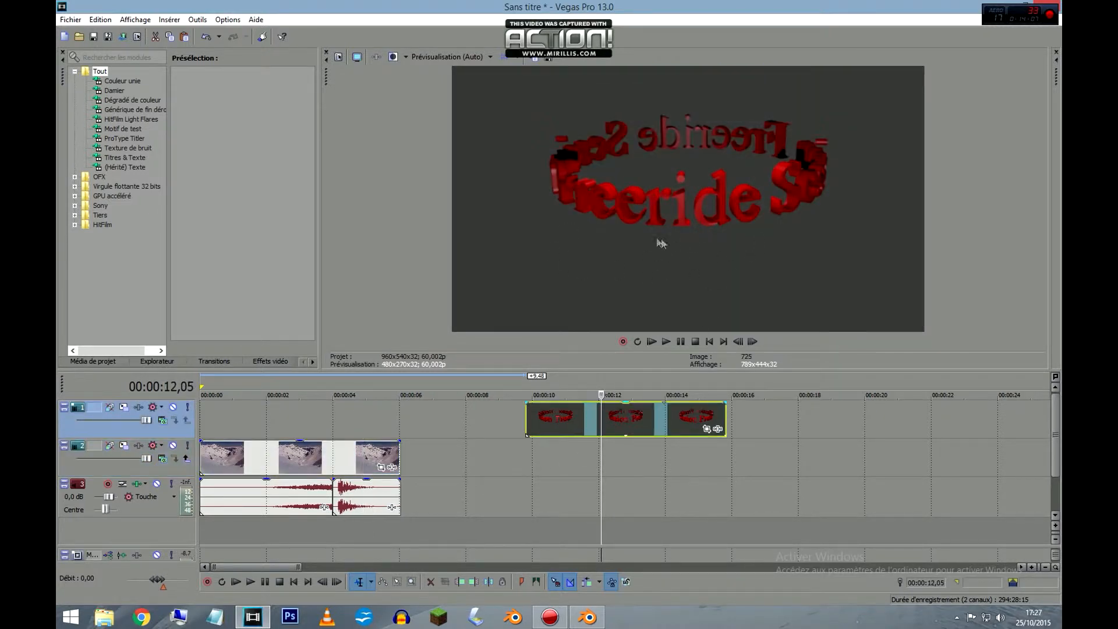
left_click(717, 431)
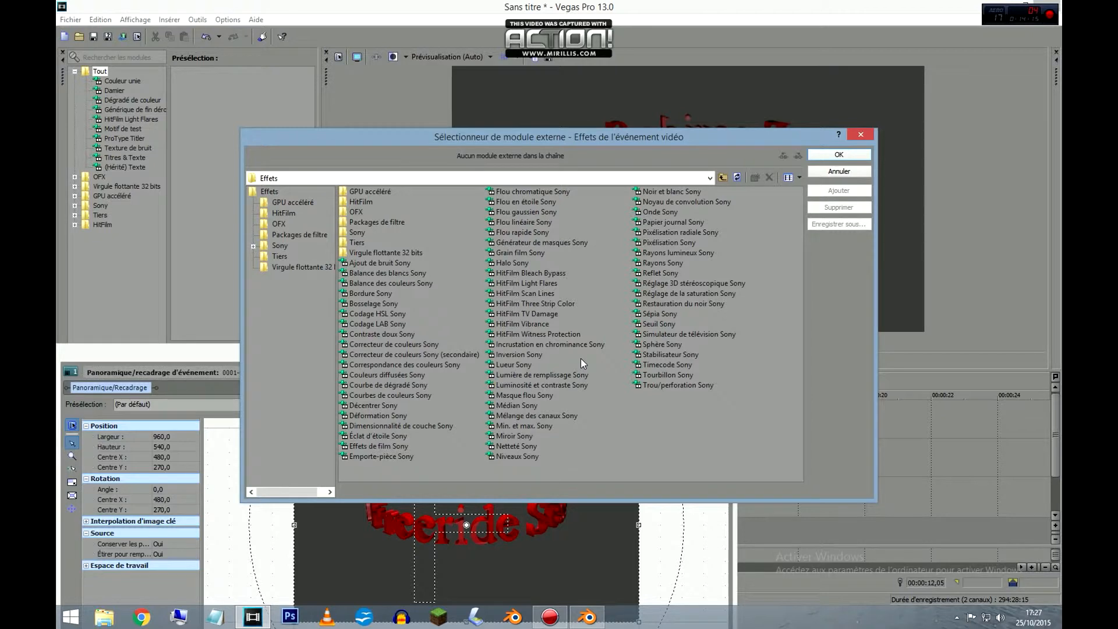
left_click(549, 344)
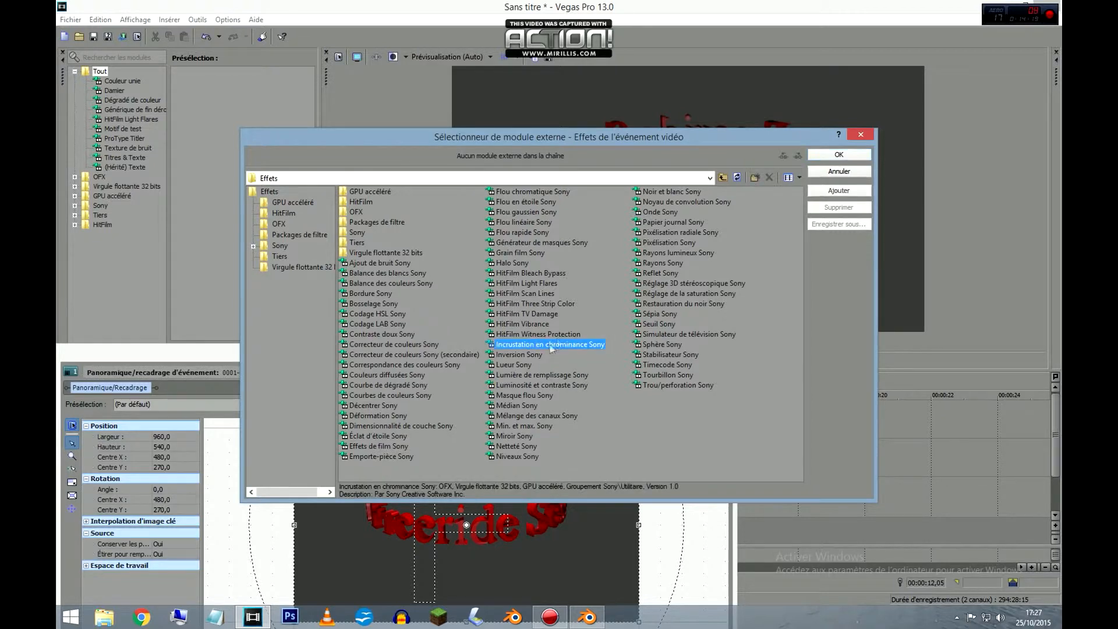
left_click(839, 156)
left_click_drag(516, 351, 712, 348)
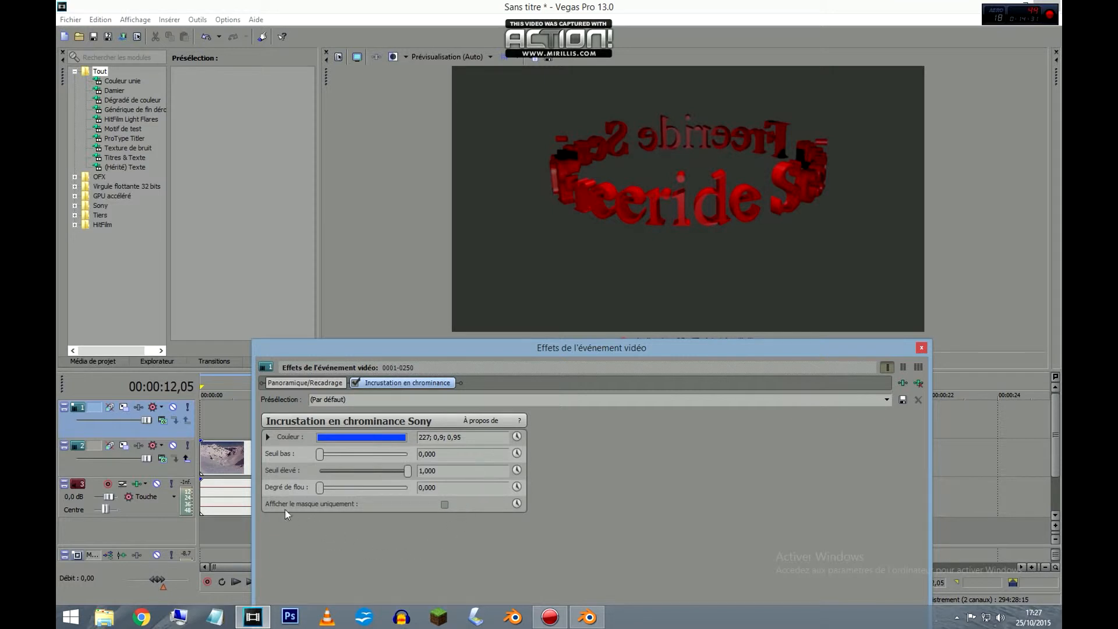
Show only the mask of the chroma key and set its key colour to dark grey 0; 0,0; 0,26.
left_click(445, 505)
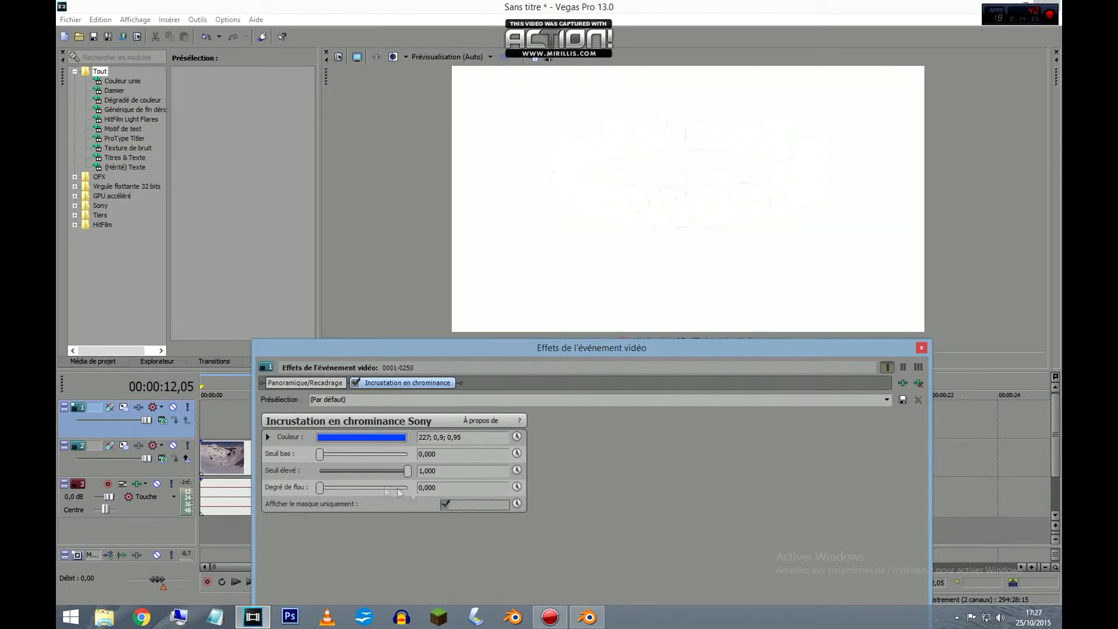
left_click(323, 437)
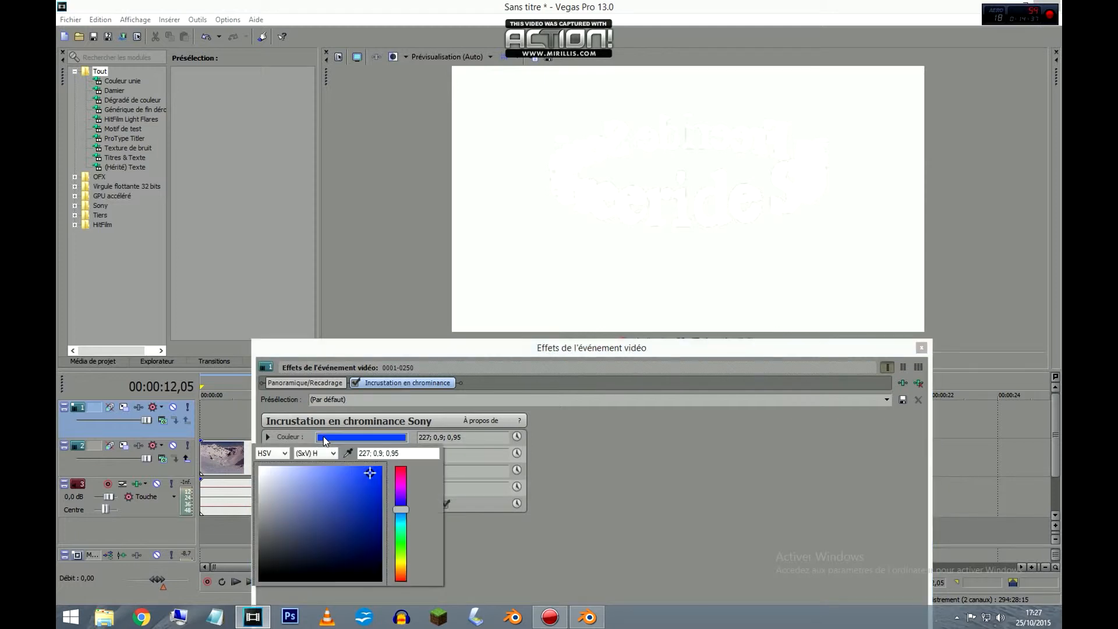
left_click(266, 551)
mouse_move(266, 552)
left_mouse_down()
mouse_move(275, 564)
mouse_move(259, 554)
left_mouse_up()
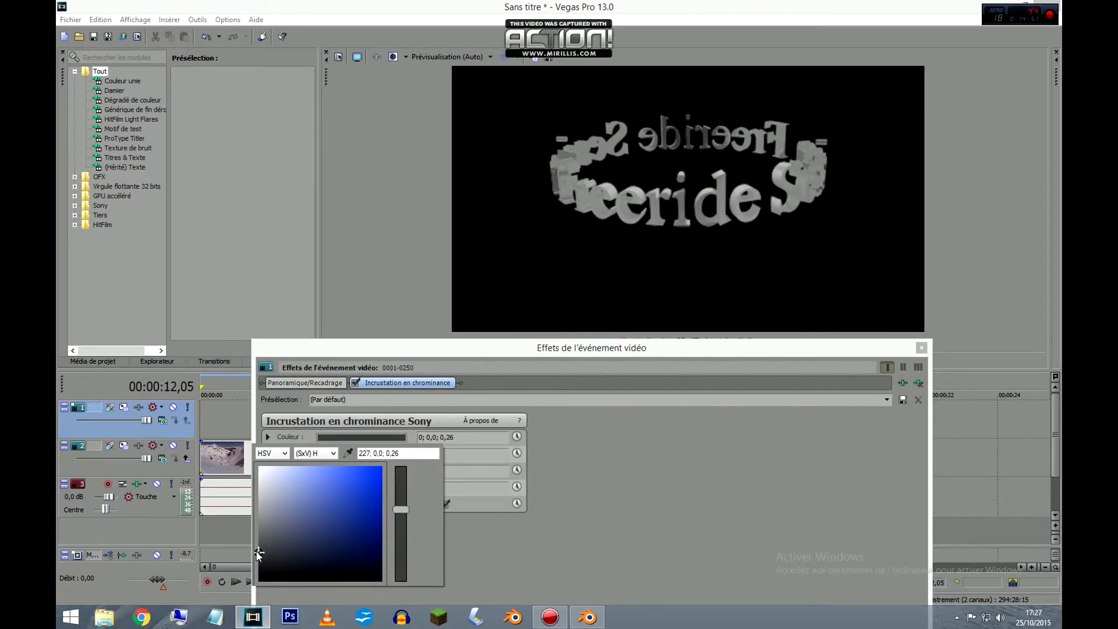
left_click(662, 499)
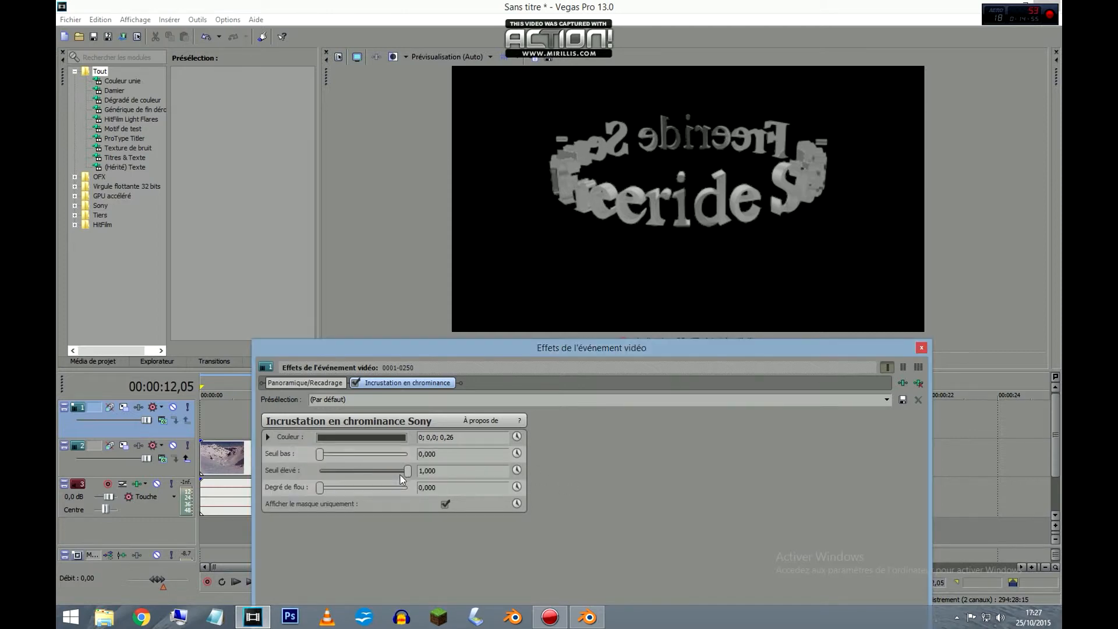
Turn off the mask-only display, set the chroma key's Seuil élevé to 0,395 with Seuil bas at 0,000, and close the effect settings.
left_click_drag(321, 455, 318, 455)
left_click_drag(407, 474, 375, 473)
left_click(445, 504)
left_click(445, 505)
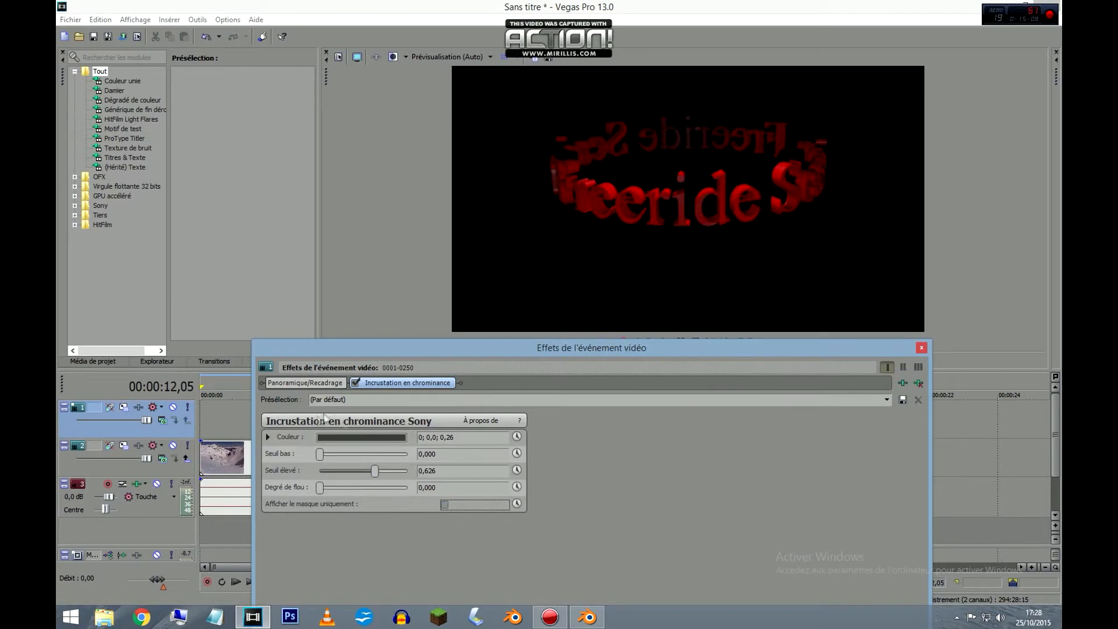
left_click(320, 455)
left_click_drag(375, 472, 355, 458)
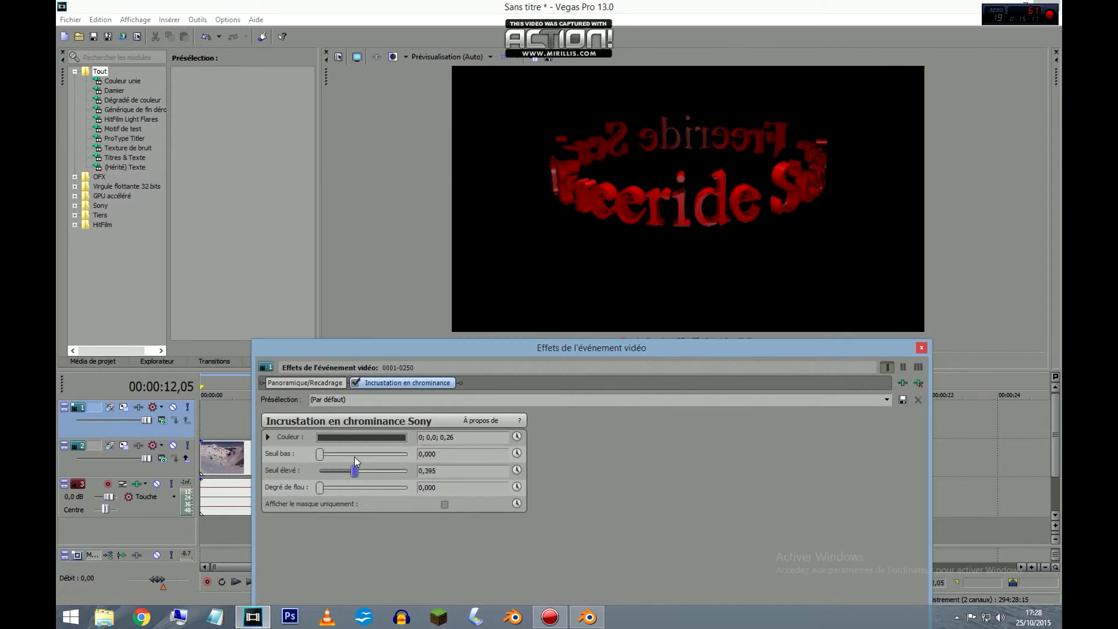
left_click(922, 348)
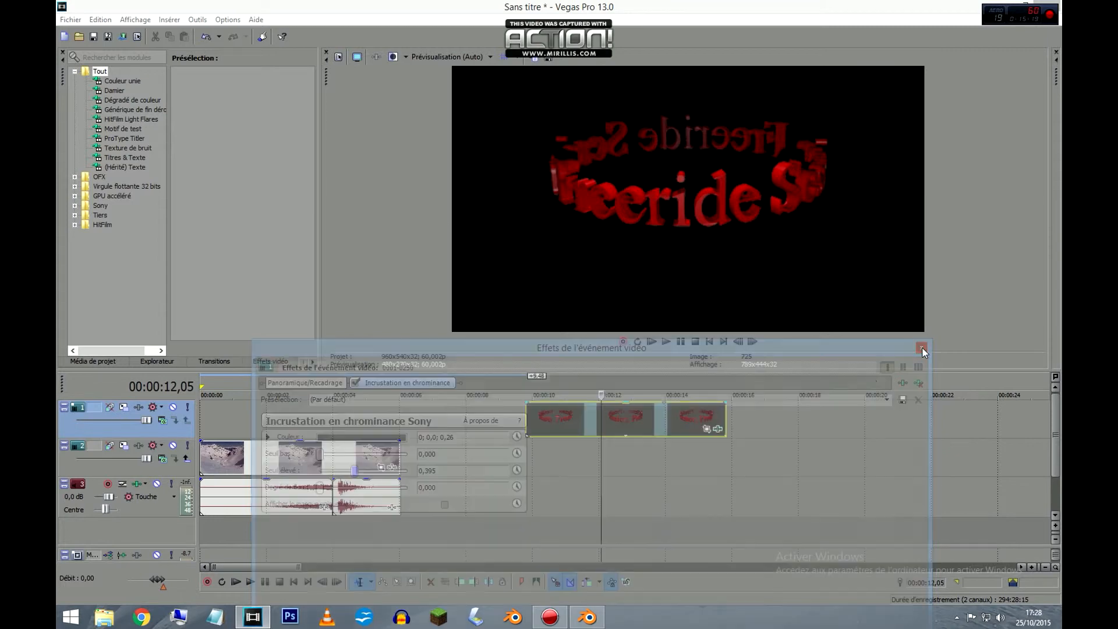
Move the text ring clip to the start of the timeline above the snow footage and view the composite near the beginning.
left_click_drag(661, 424, 348, 422)
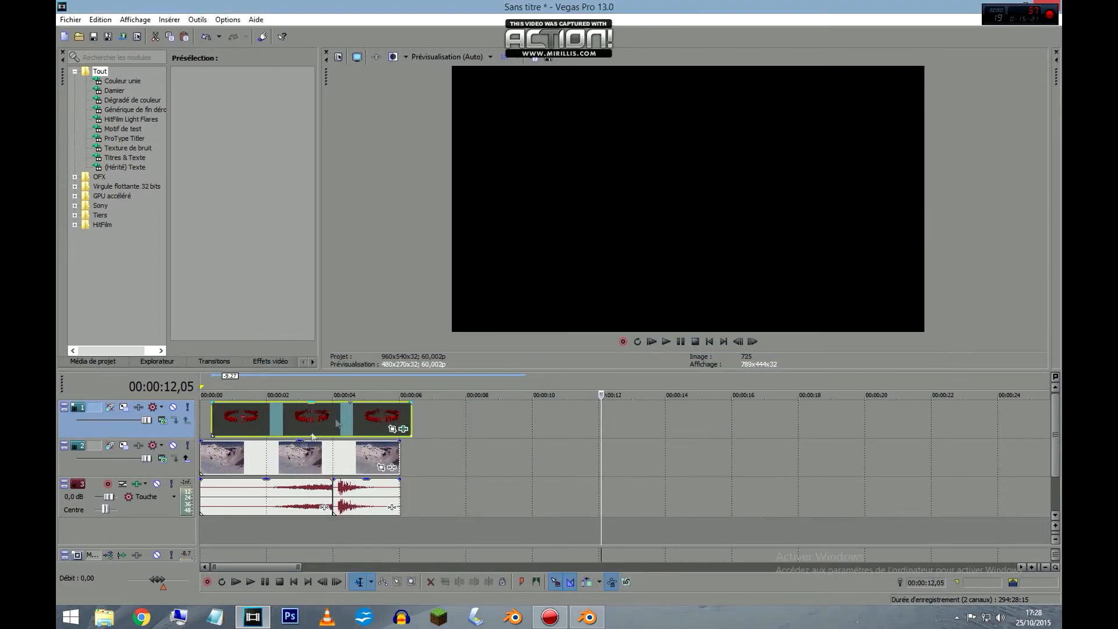
left_click_drag(252, 422, 240, 422)
left_click(218, 527)
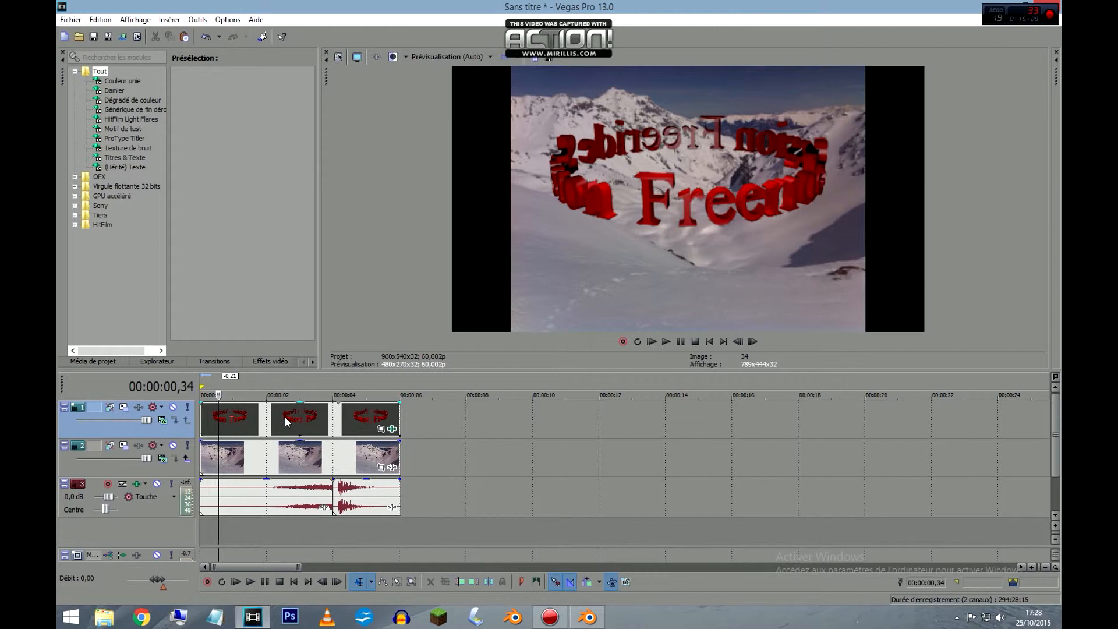
Disable Conserver les proportions for the snow footage so it fills the frame, and play the composite from the start.
right_click(277, 450)
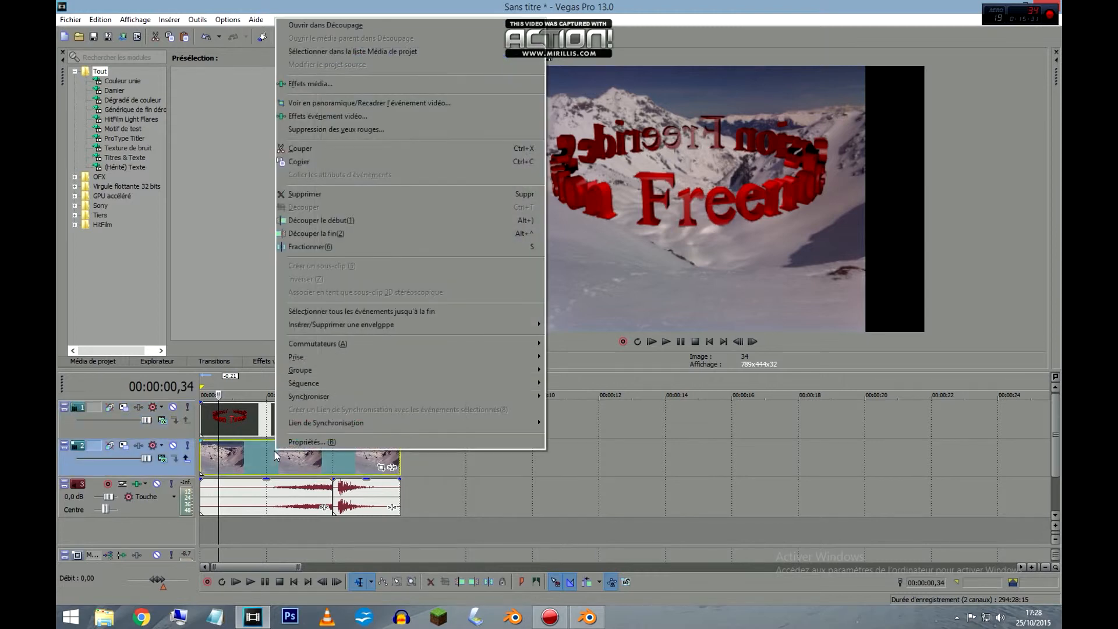
left_click(297, 442)
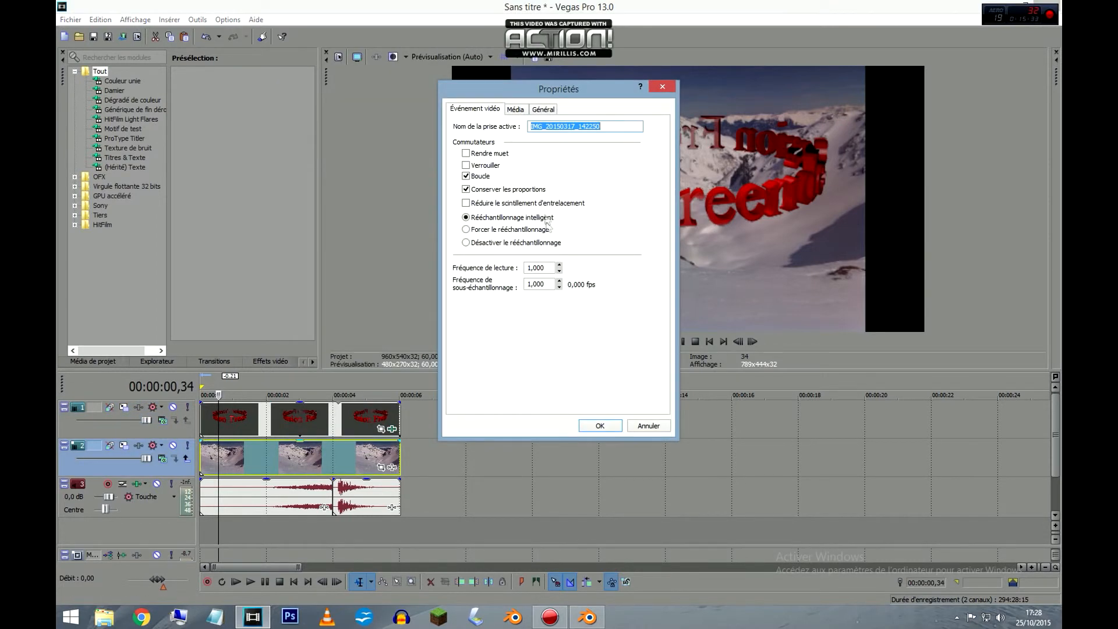
left_click(470, 191)
left_click(600, 427)
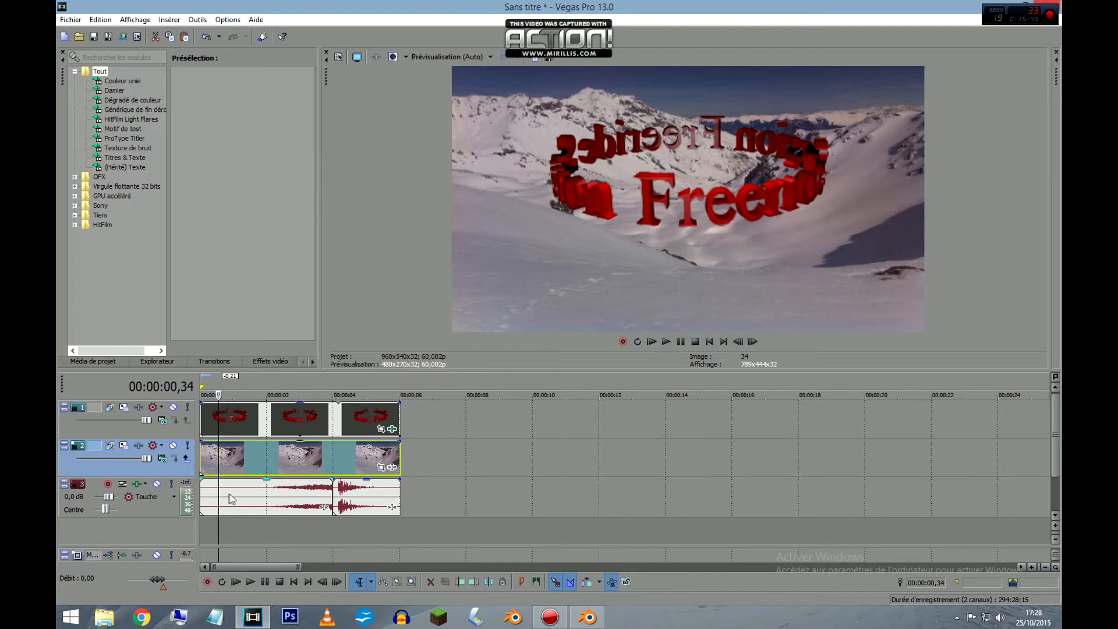
left_click(201, 530)
left_click(666, 342)
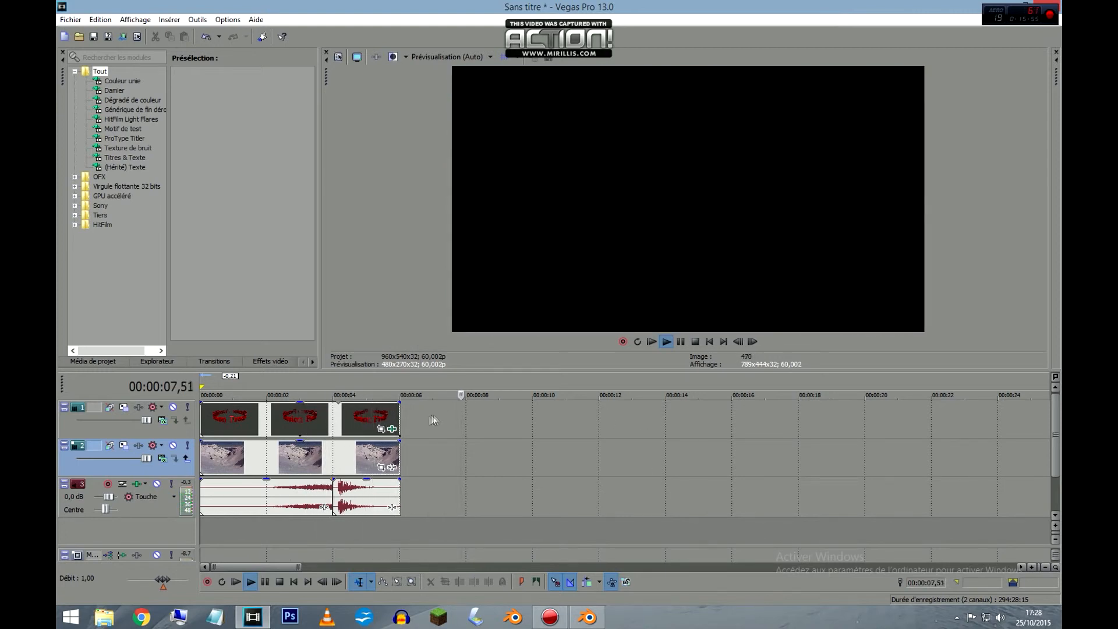
Trim the end of the text ring clip back to about 4 seconds and play the shortened intro over the snow footage.
left_click_drag(400, 412, 342, 412)
left_click(664, 344)
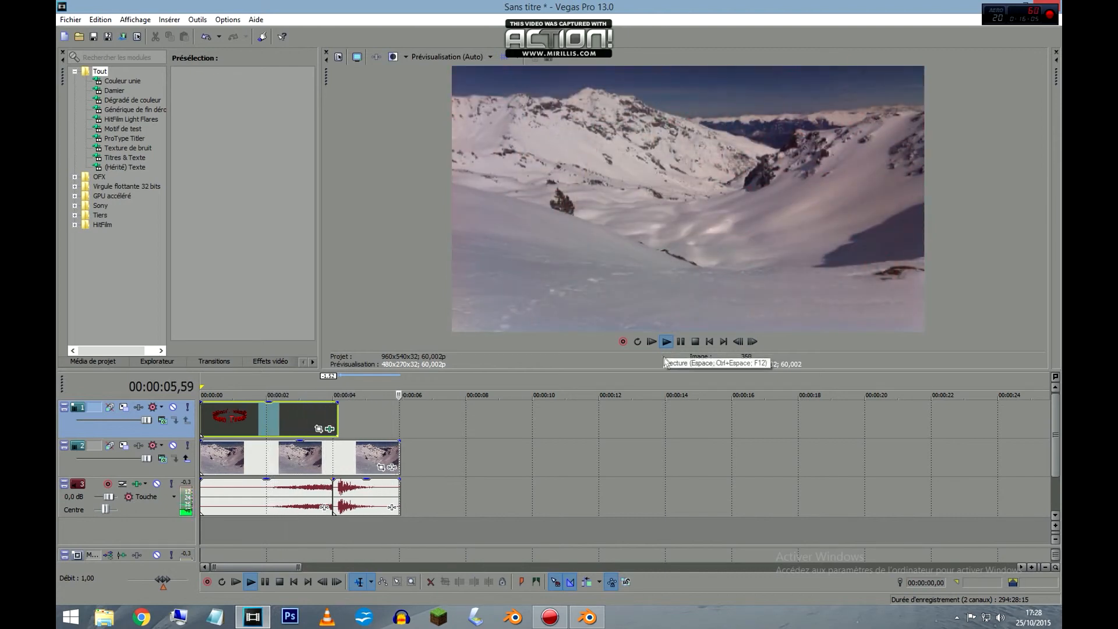
left_click(696, 342)
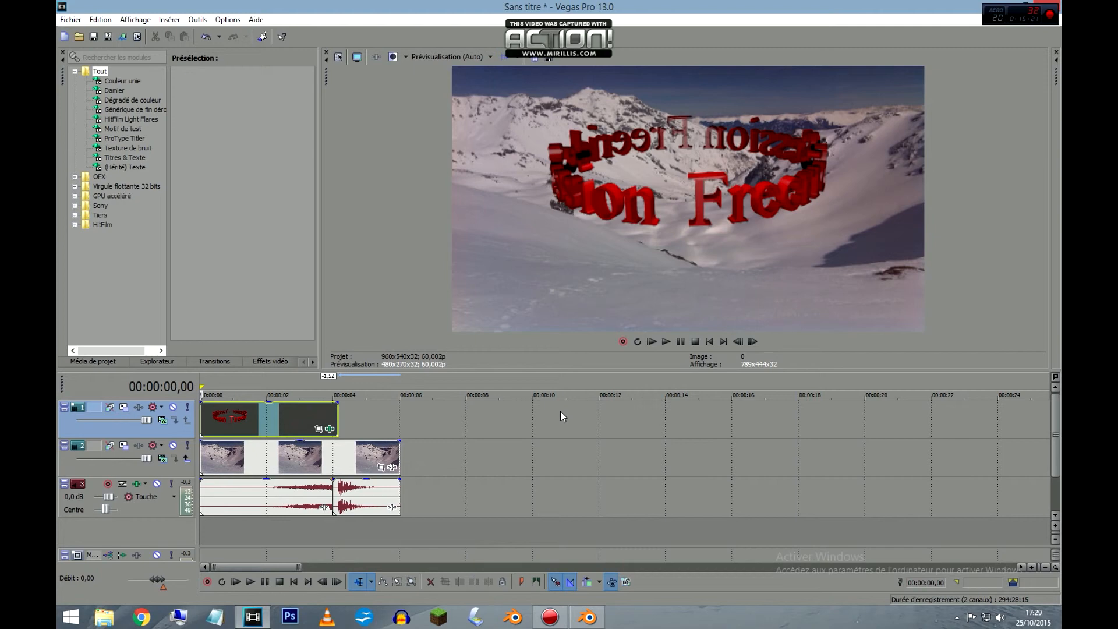